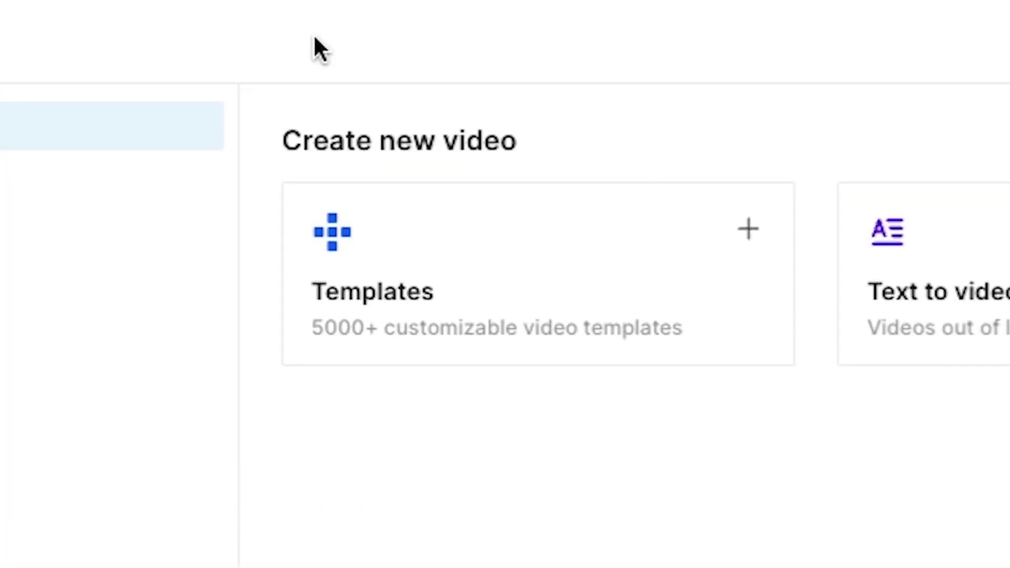
- Filter the video templates to ads and start a project from the Bumper Offer template
{"action": "left_click", "coordinate": [598, 268]}
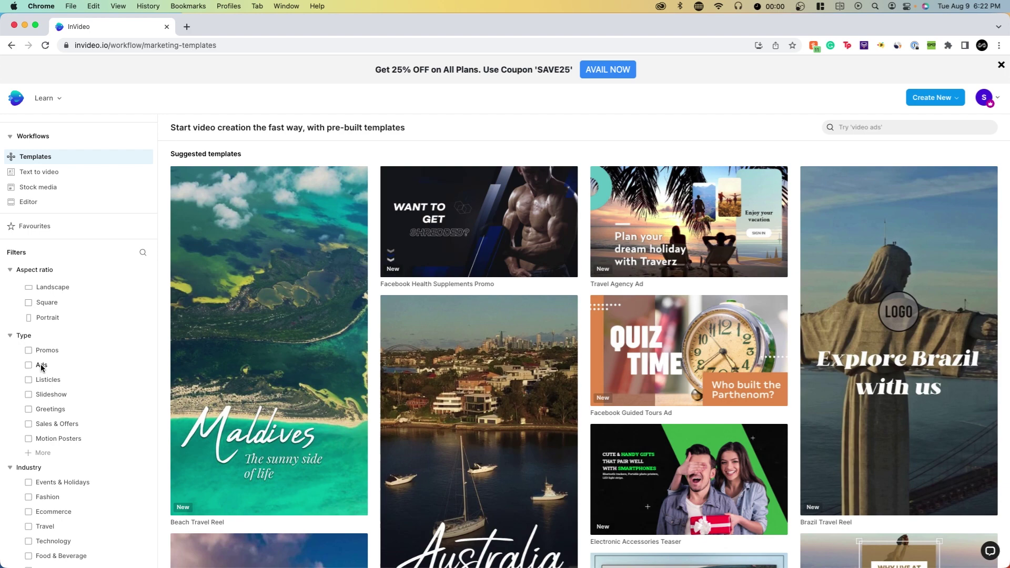
{"action": "left_click", "coordinate": [37, 365]}
{"action": "left_click", "coordinate": [315, 229]}
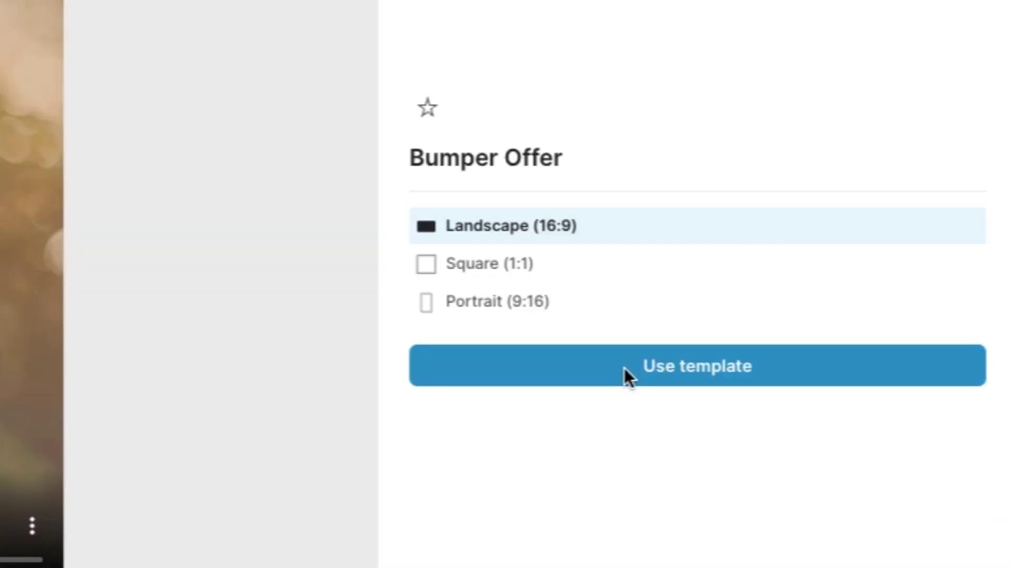
{"action": "left_click", "coordinate": [626, 374]}
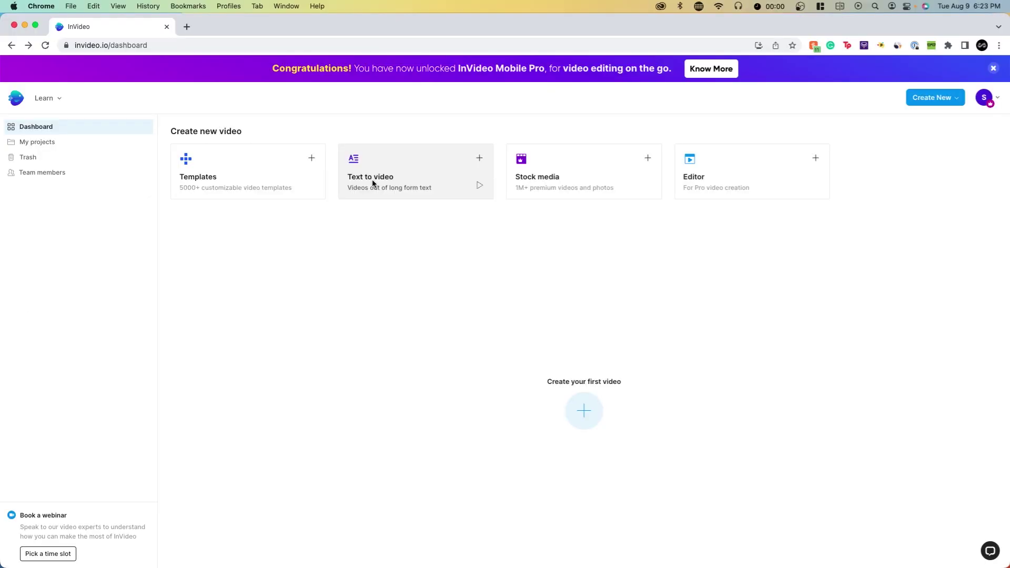
- Browse the text-to-video templates and preview the businessman stock video
{"action": "left_click", "coordinate": [373, 183]}
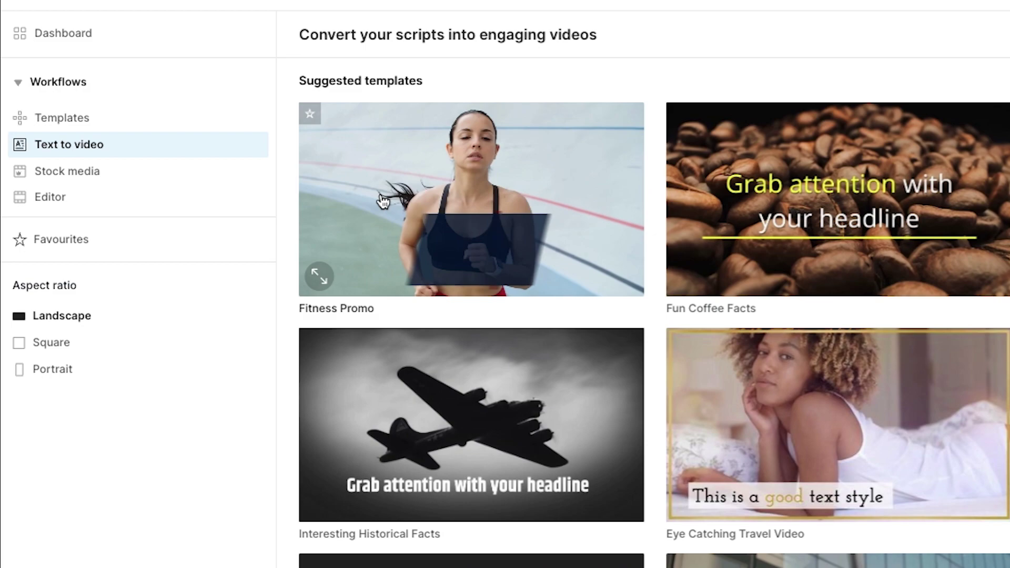
{"action": "mouse_move", "coordinate": [269, 250]}
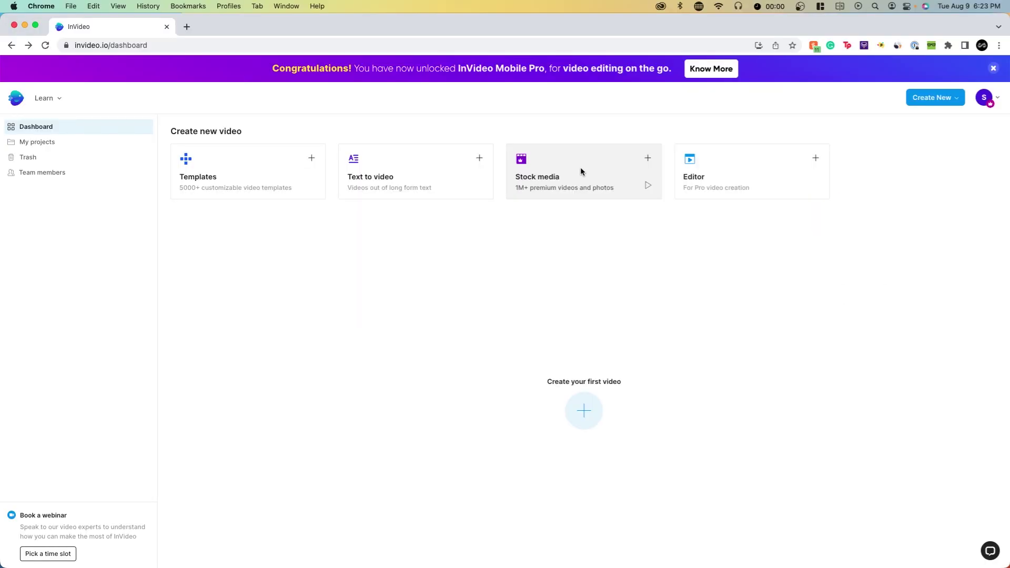
{"action": "left_click", "coordinate": [580, 169]}
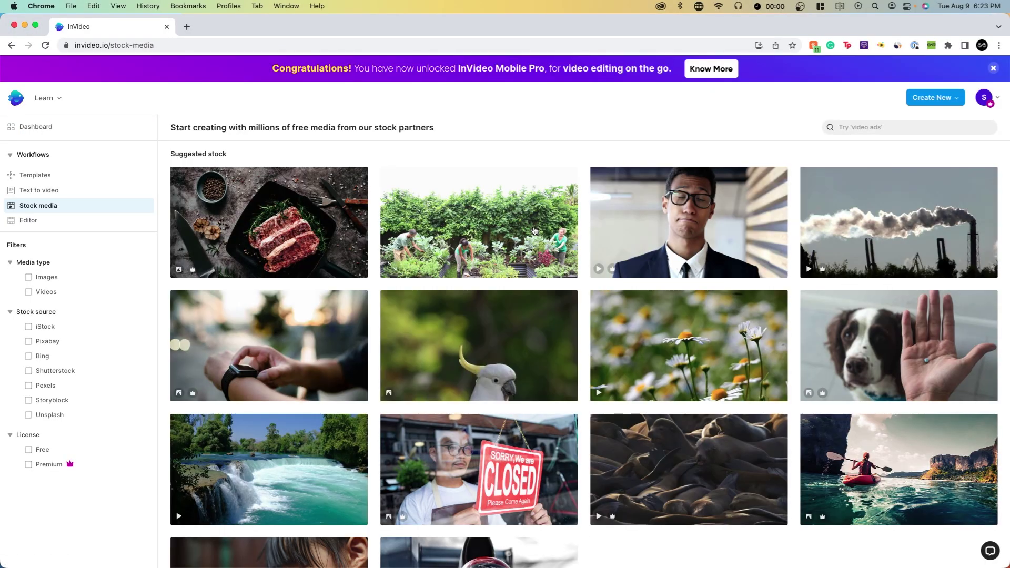
{"action": "left_click", "coordinate": [678, 250]}
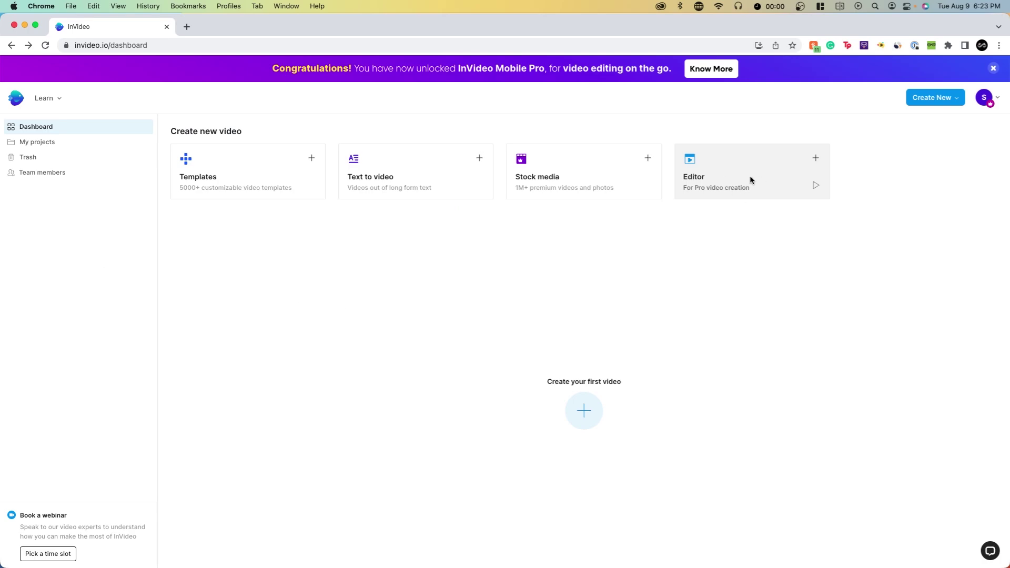
- Open Brand Presets from the account menu, then return to it after viewing other settings
{"action": "left_click", "coordinate": [982, 100]}
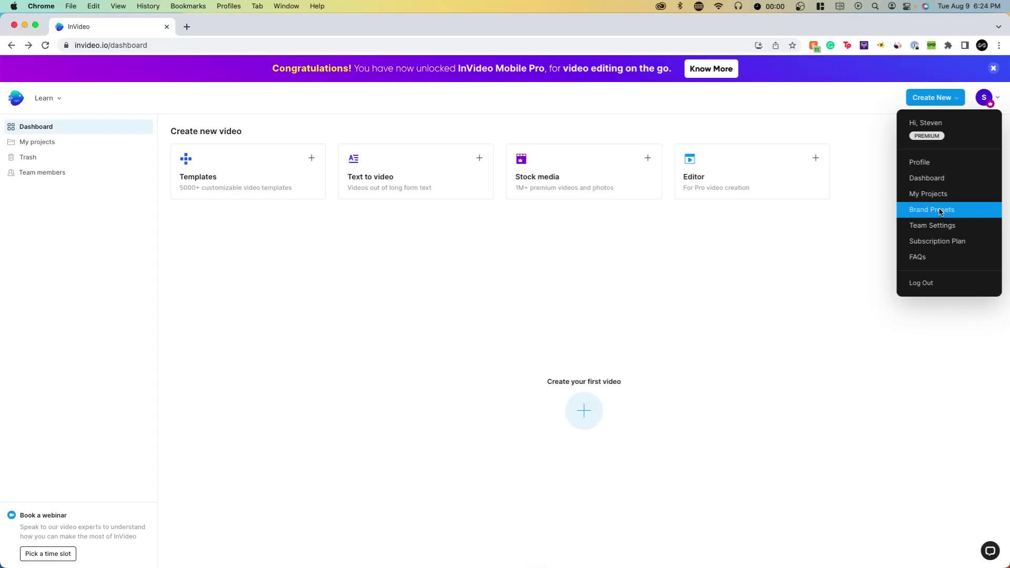
{"action": "left_click", "coordinate": [768, 261]}
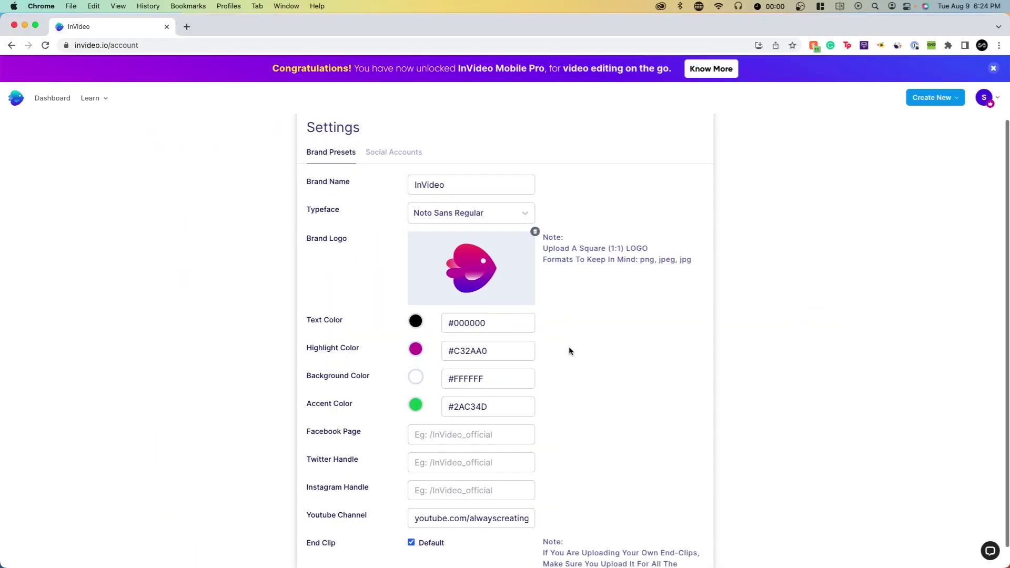
{"action": "scroll", "coordinate": [552, 315], "scroll_direction": "down", "scroll_amount": 2}
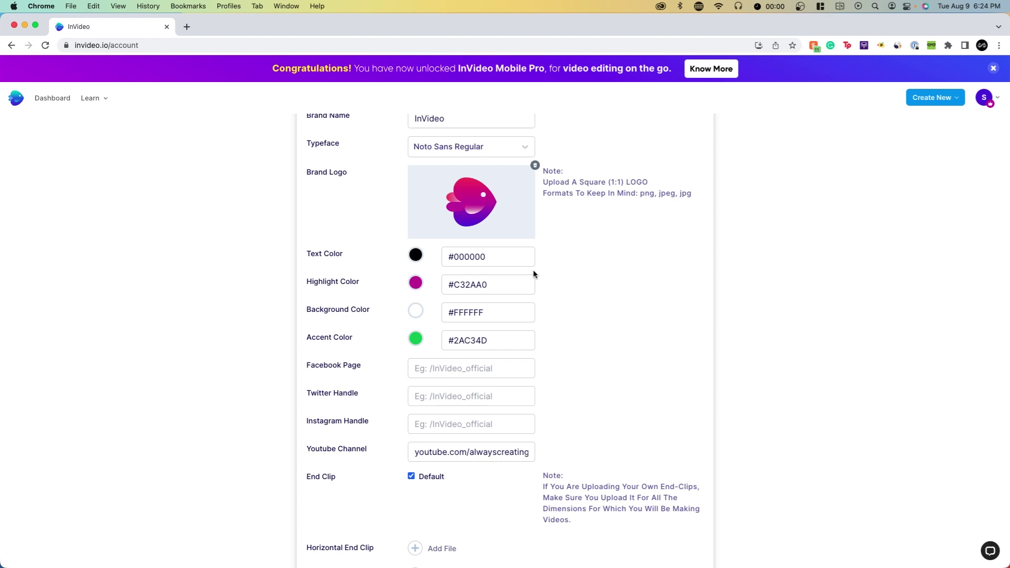
{"action": "scroll", "coordinate": [368, 323], "scroll_direction": "up", "scroll_amount": 1}
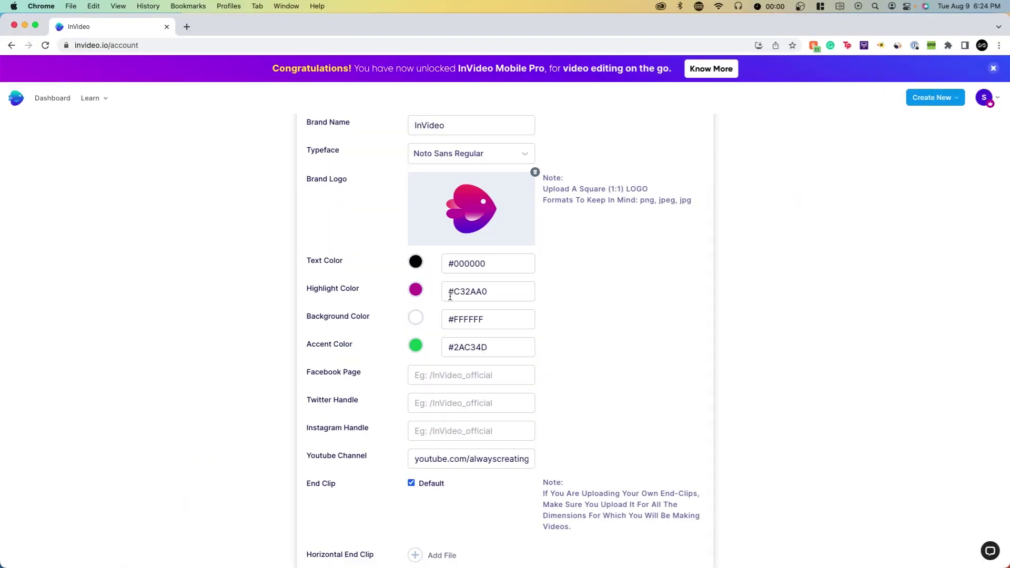
{"action": "scroll", "coordinate": [426, 431], "scroll_direction": "down", "scroll_amount": 1}
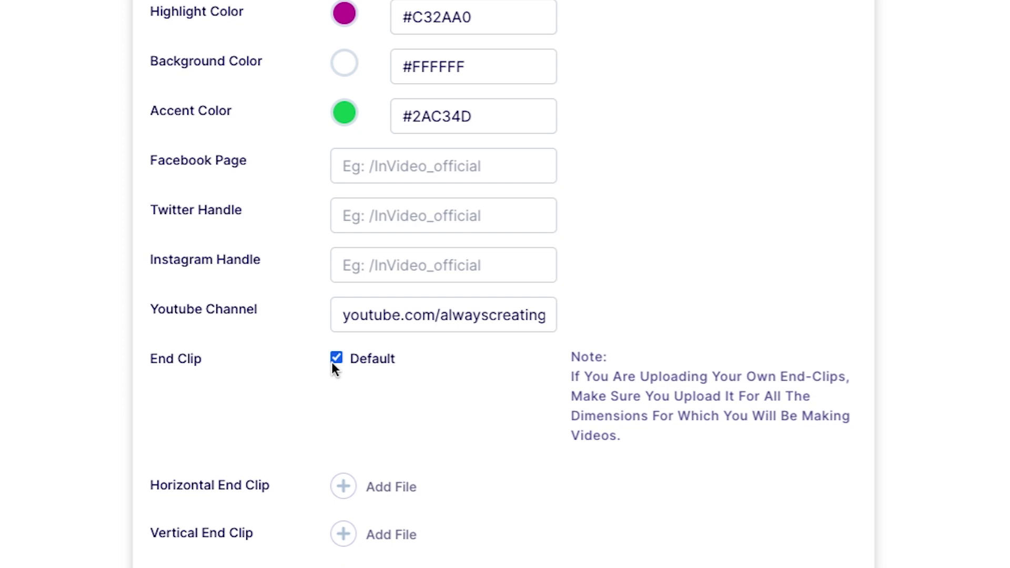
{"action": "scroll", "coordinate": [333, 363], "scroll_direction": "down", "scroll_amount": 2}
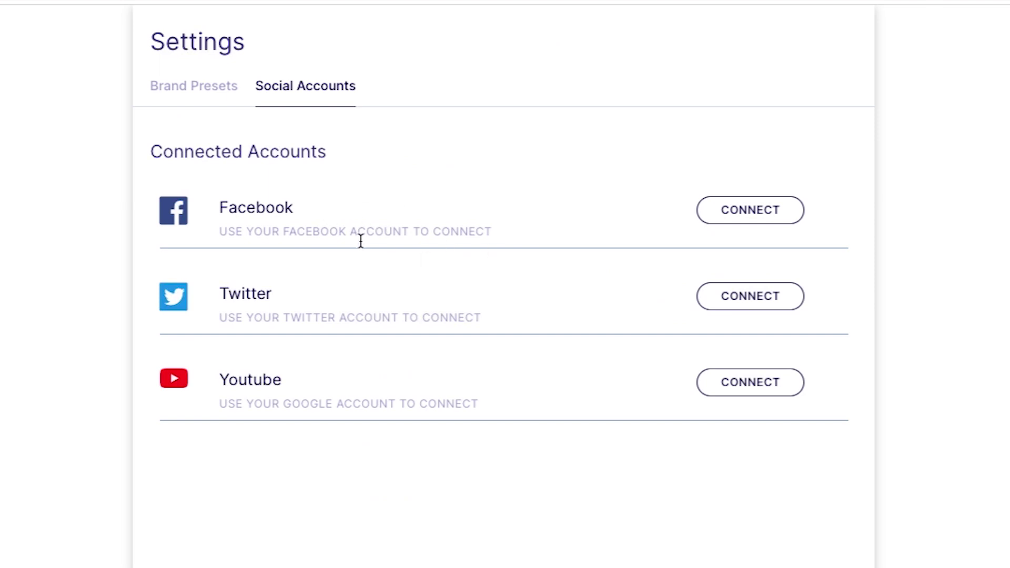
{"action": "left_click", "coordinate": [220, 144]}
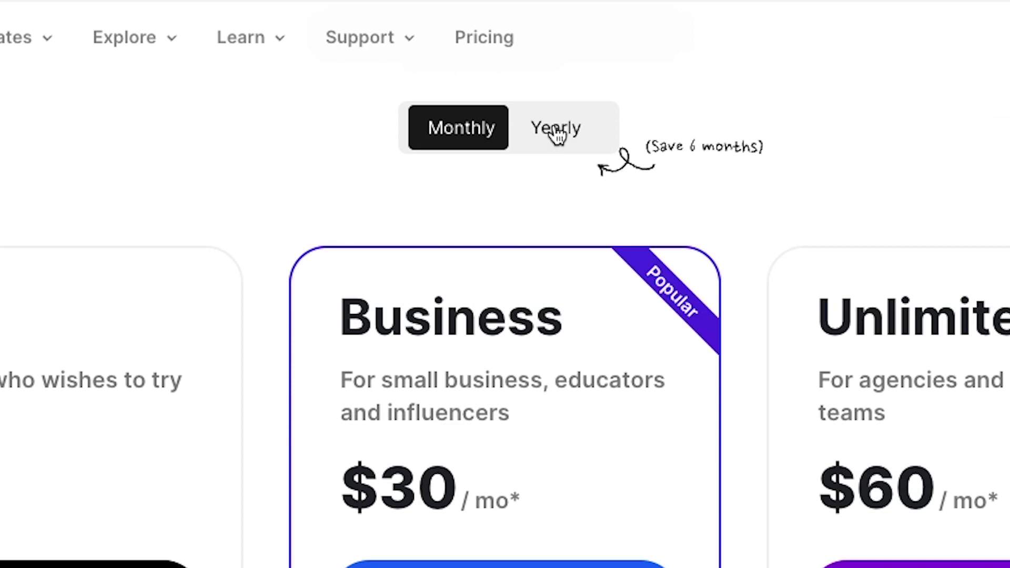
- Switch pricing to yearly billing: Business $15/mo and Unlimited $30/mo
{"action": "left_click", "coordinate": [526, 139]}
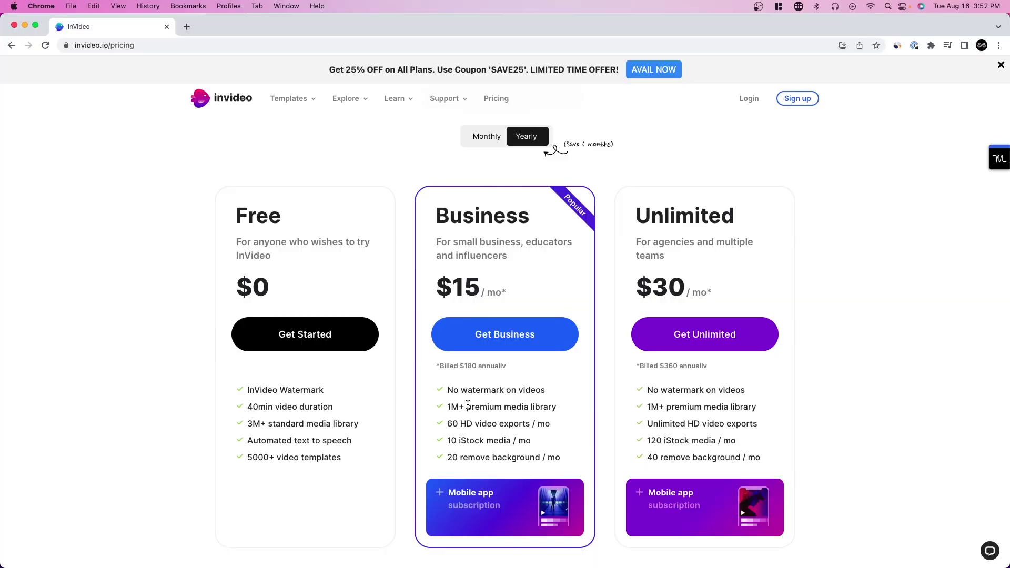
{"action": "scroll", "coordinate": [468, 405], "scroll_direction": "down", "scroll_amount": 1}
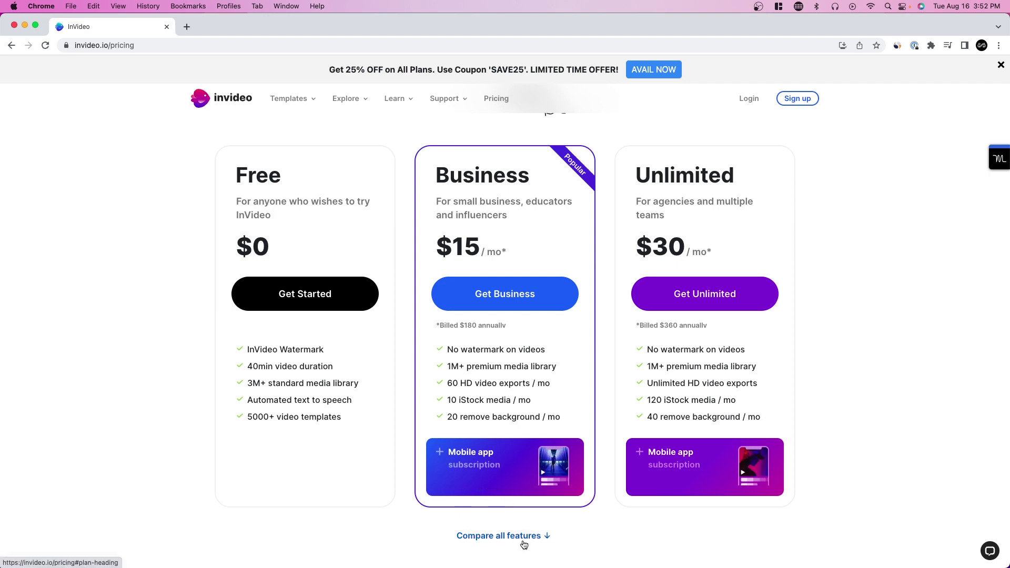
{"action": "scroll", "coordinate": [523, 543], "scroll_direction": "down", "scroll_amount": 2}
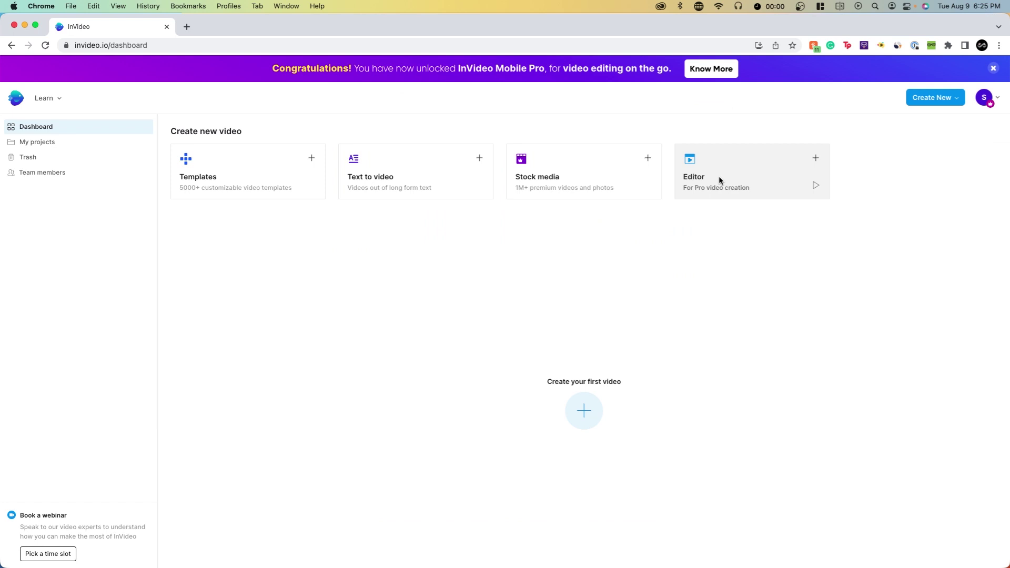
- Create a blank landscape video in the editor and select its second scene
{"action": "left_click", "coordinate": [517, 277]}
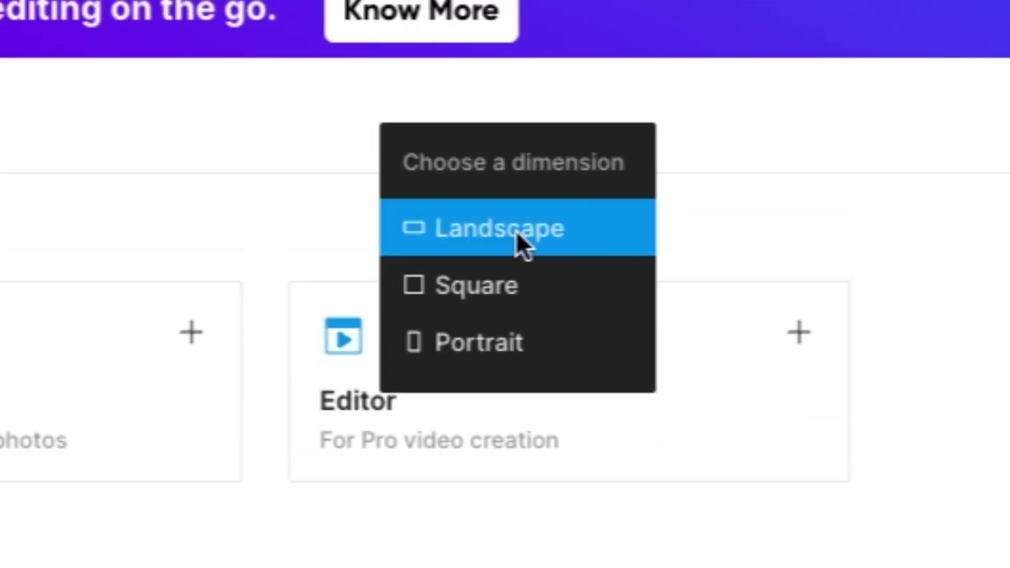
{"action": "left_click", "coordinate": [516, 231]}
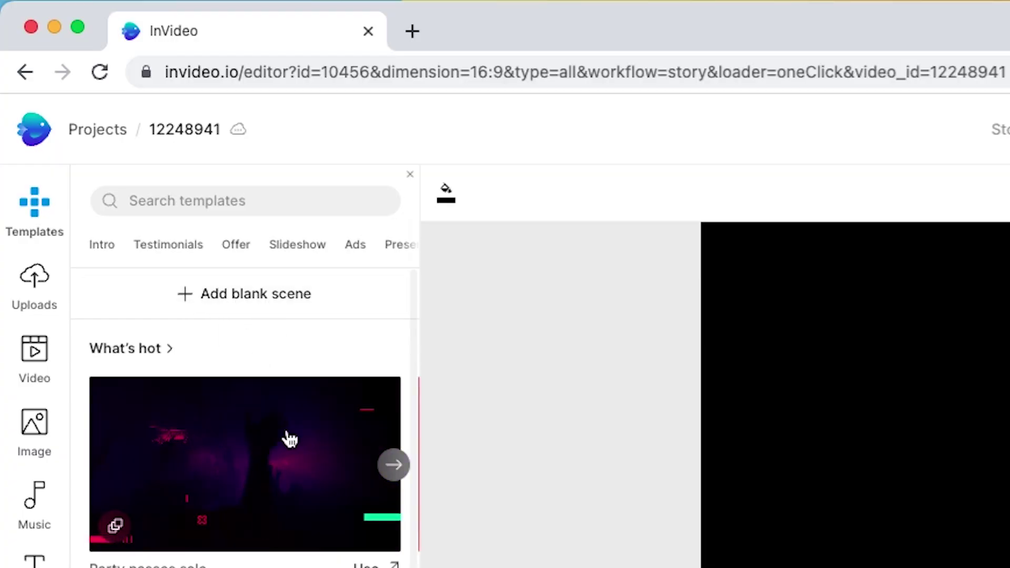
{"action": "left_click", "coordinate": [301, 296]}
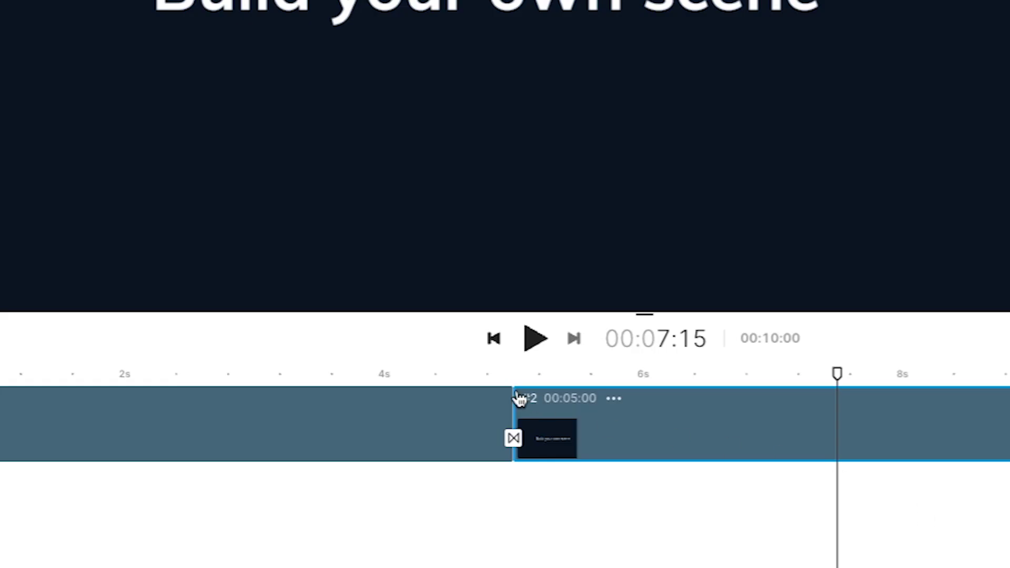
{"action": "left_click_drag", "start_coordinate": [463, 462], "coordinate": [285, 462]}
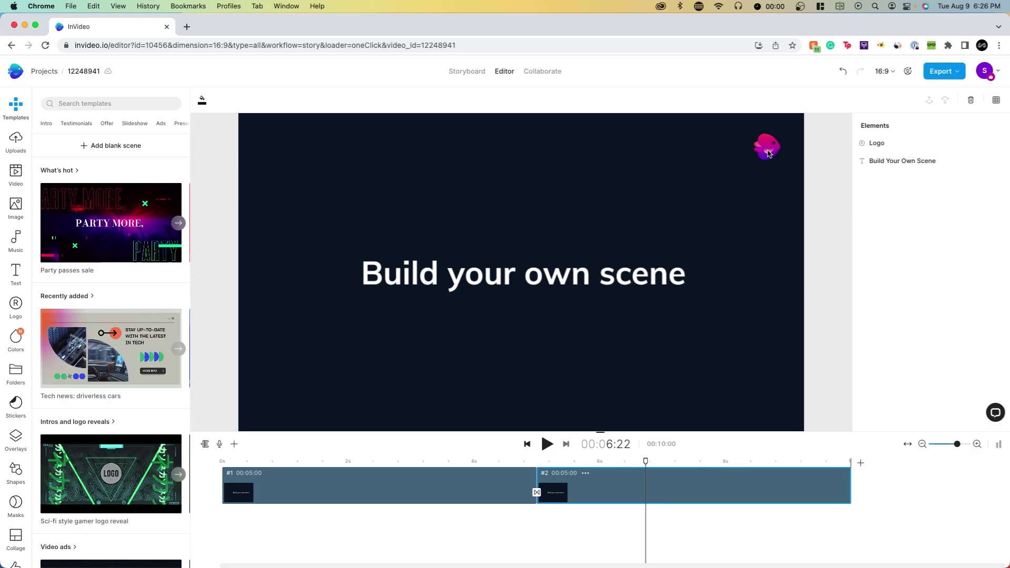
- Adjust the top-right logo's position and layering, then delete it from this scene only
{"action": "left_click", "coordinate": [764, 150]}
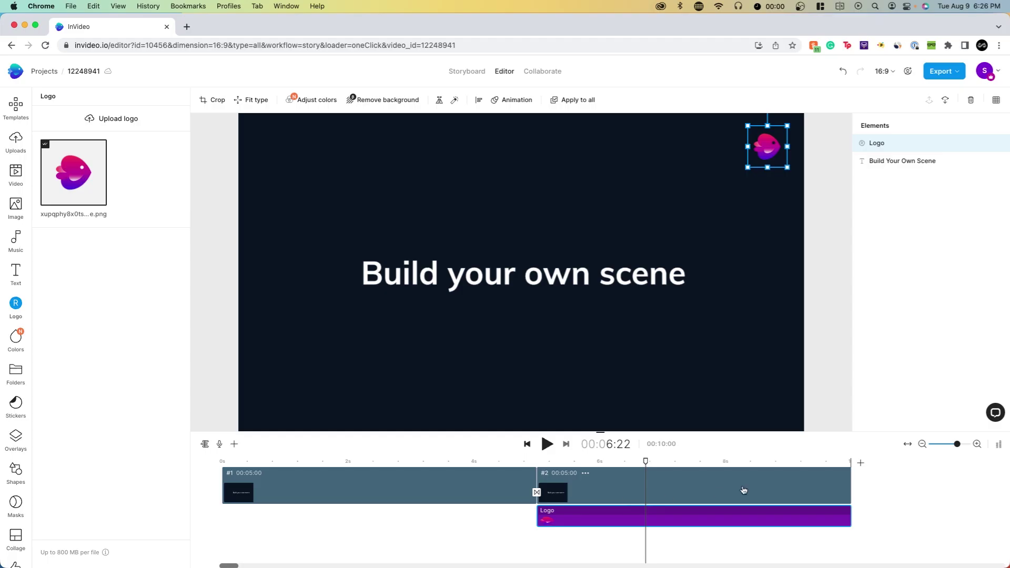
{"action": "left_click_drag", "start_coordinate": [761, 146], "coordinate": [761, 151]}
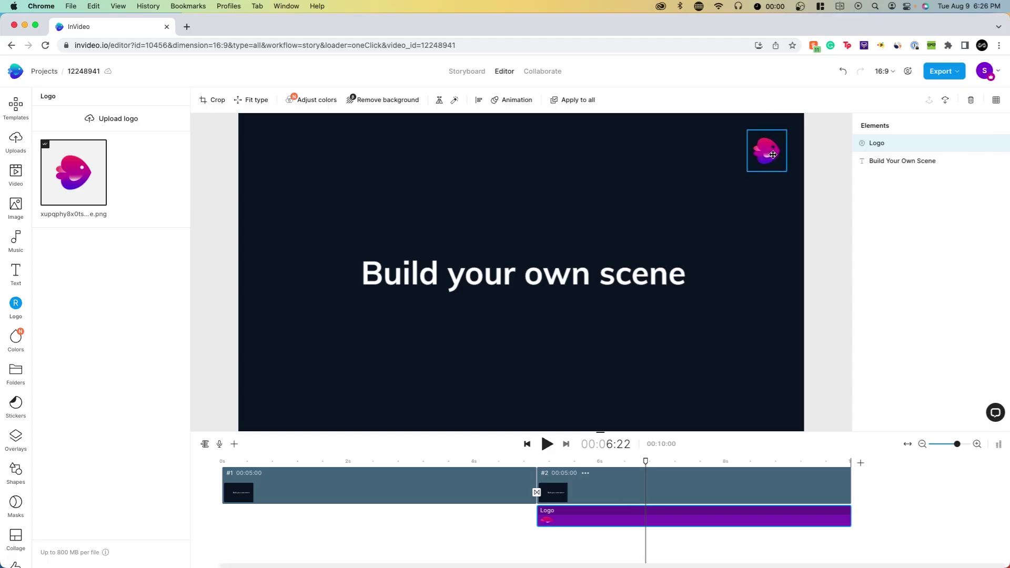
{"action": "left_click", "coordinate": [970, 107]}
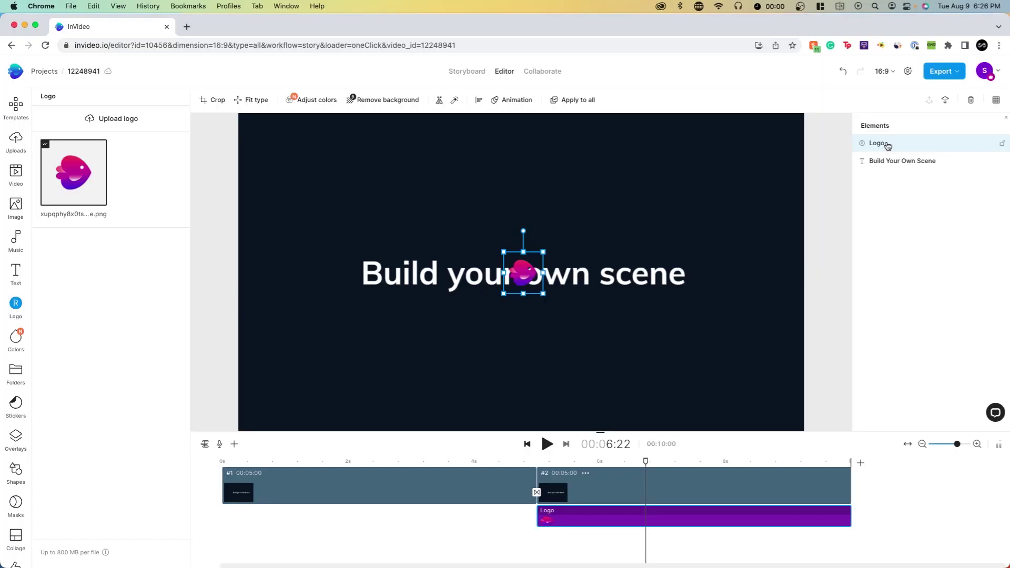
{"action": "left_click_drag", "start_coordinate": [885, 144], "coordinate": [887, 181]}
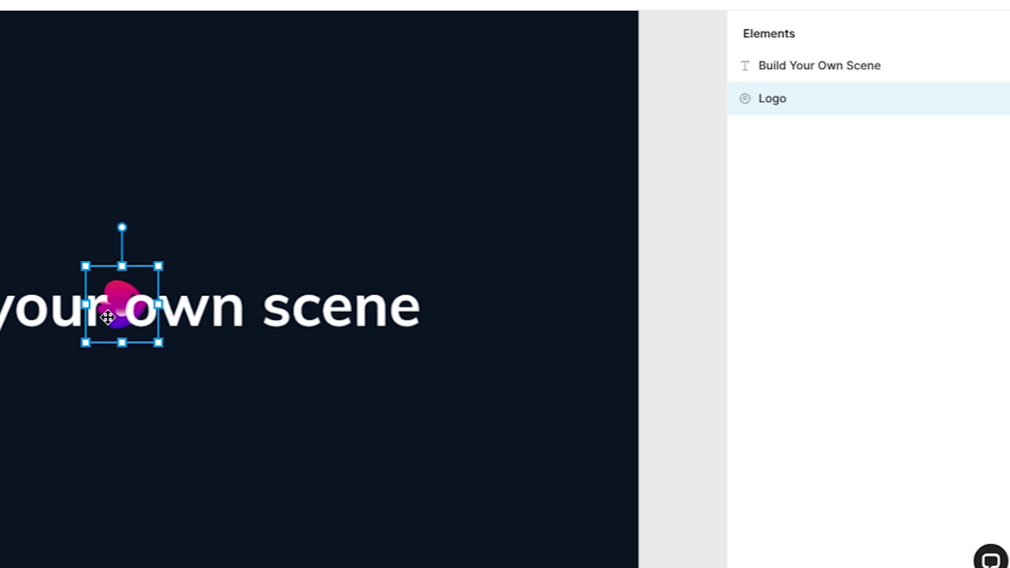
{"action": "left_click_drag", "start_coordinate": [768, 104], "coordinate": [891, 68]}
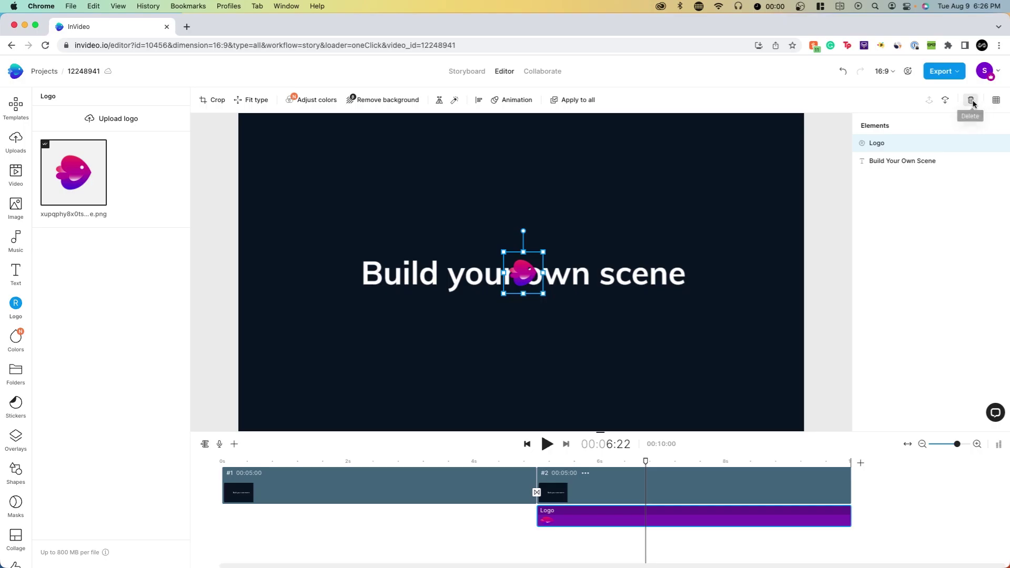
{"action": "left_click", "coordinate": [971, 100]}
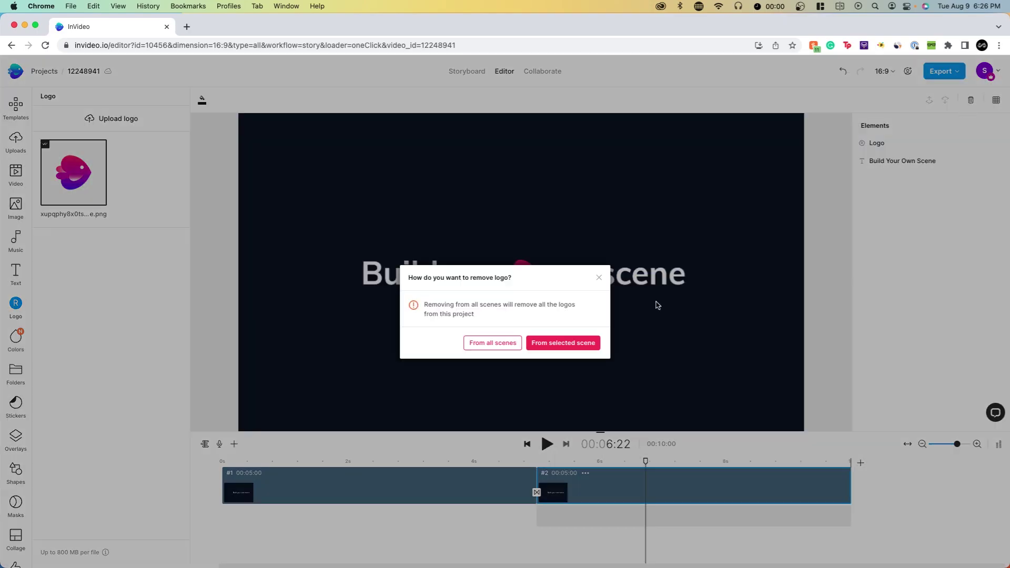
{"action": "left_click", "coordinate": [562, 342]}
- Apply a one-second Wipe Y Axis transition between scenes 1 and 2 and preview it
{"action": "left_click", "coordinate": [504, 477]}
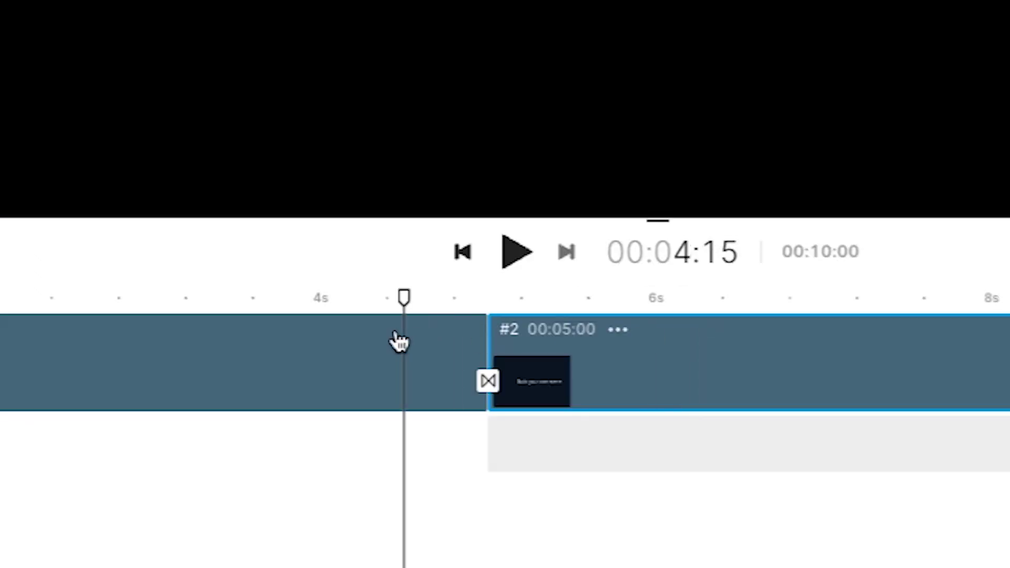
{"action": "left_click_drag", "start_coordinate": [398, 341], "coordinate": [649, 347]}
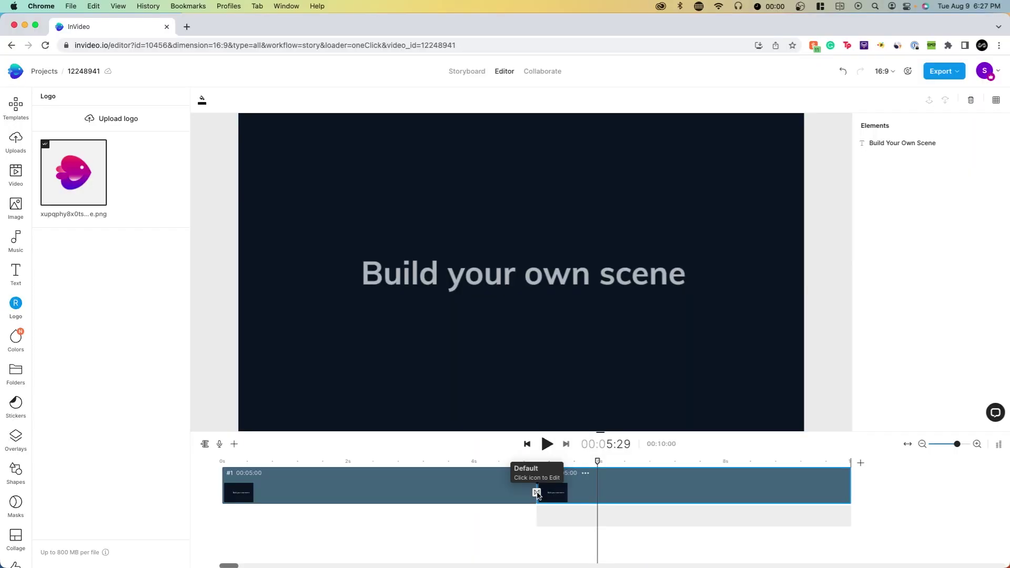
{"action": "left_click", "coordinate": [537, 492]}
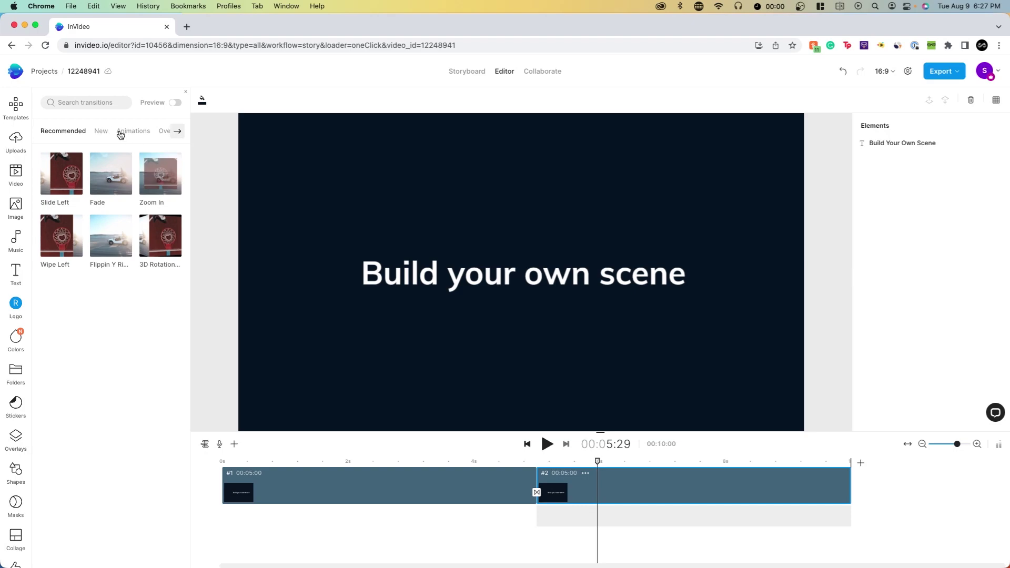
{"action": "left_click", "coordinate": [101, 131]}
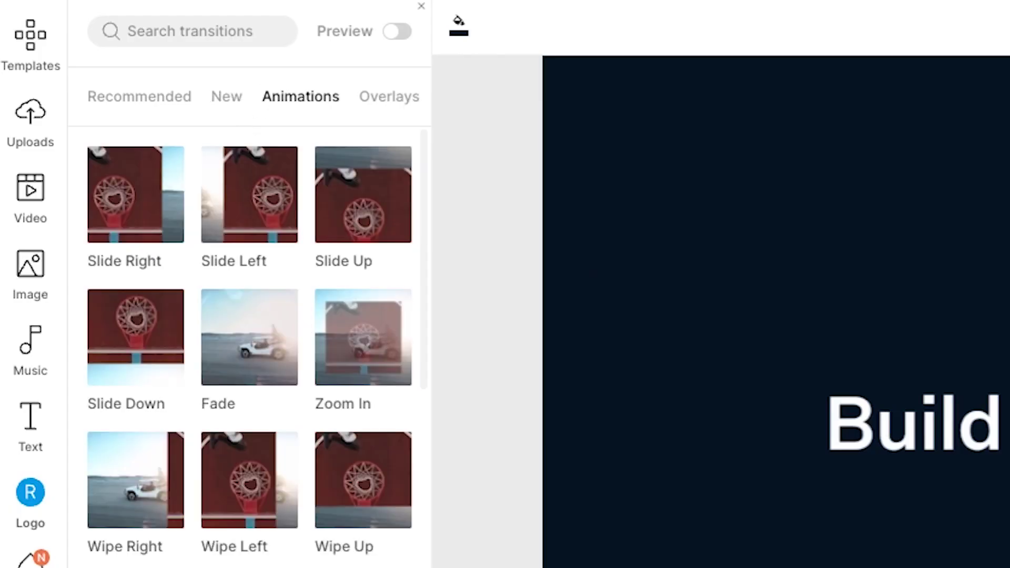
{"action": "scroll", "coordinate": [250, 348], "scroll_direction": "down", "scroll_amount": 3}
{"action": "left_click", "coordinate": [364, 176]}
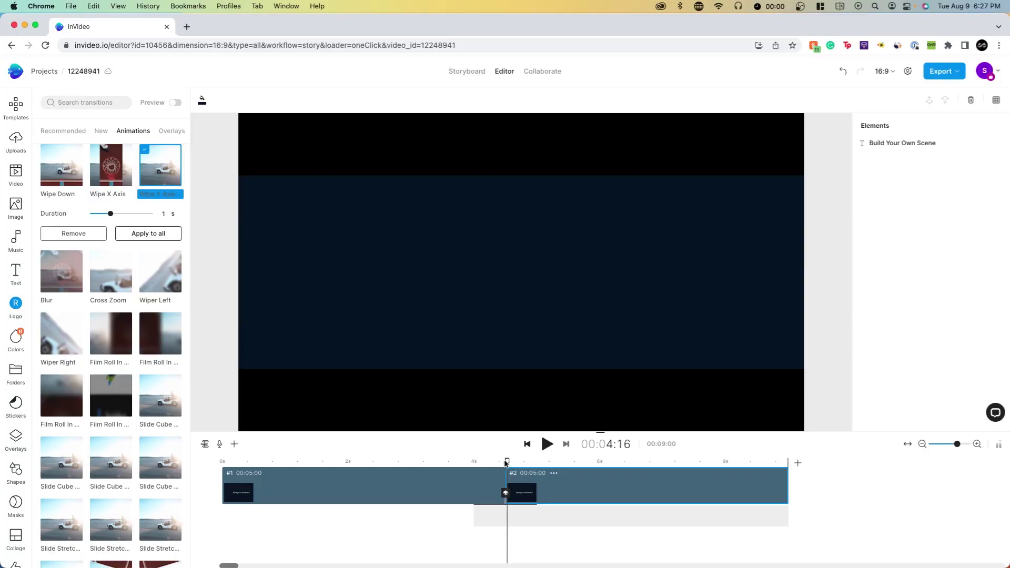
{"action": "left_click_drag", "start_coordinate": [506, 463], "coordinate": [545, 466]}
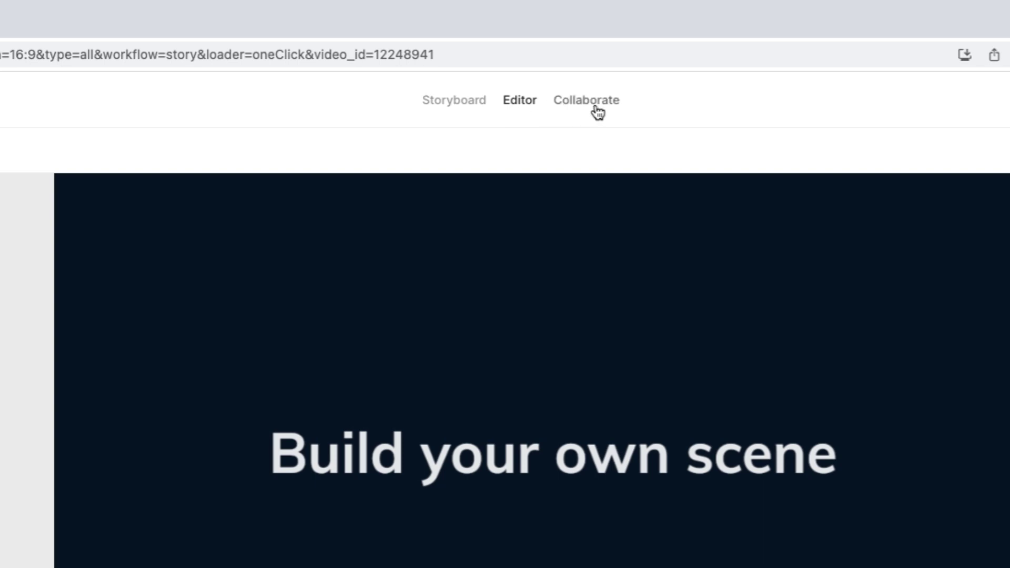
- Go from Storyboard to the Collaborate review page and its Invite to team dialog
{"action": "left_click", "coordinate": [433, 114]}
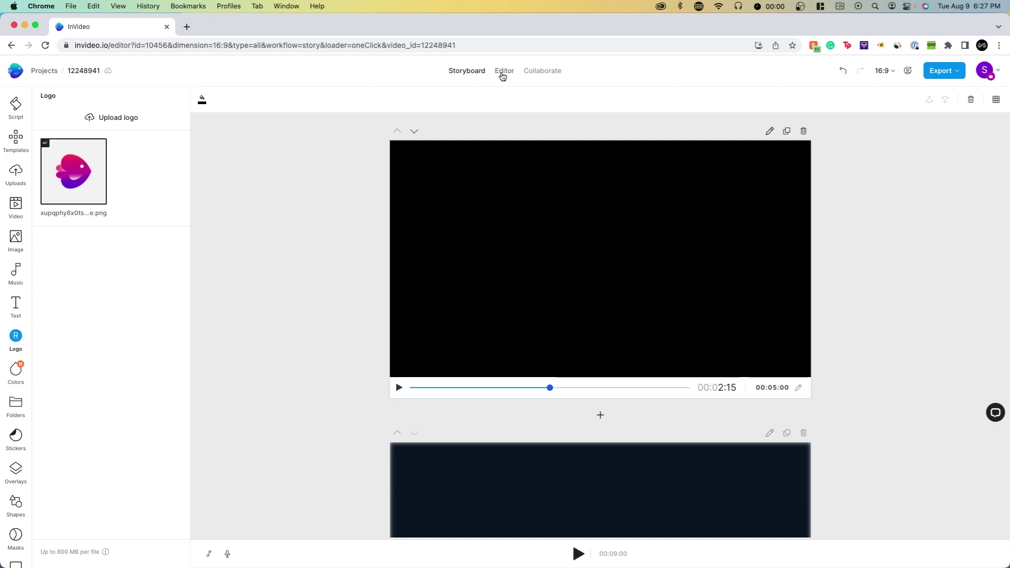
{"action": "left_click", "coordinate": [541, 72]}
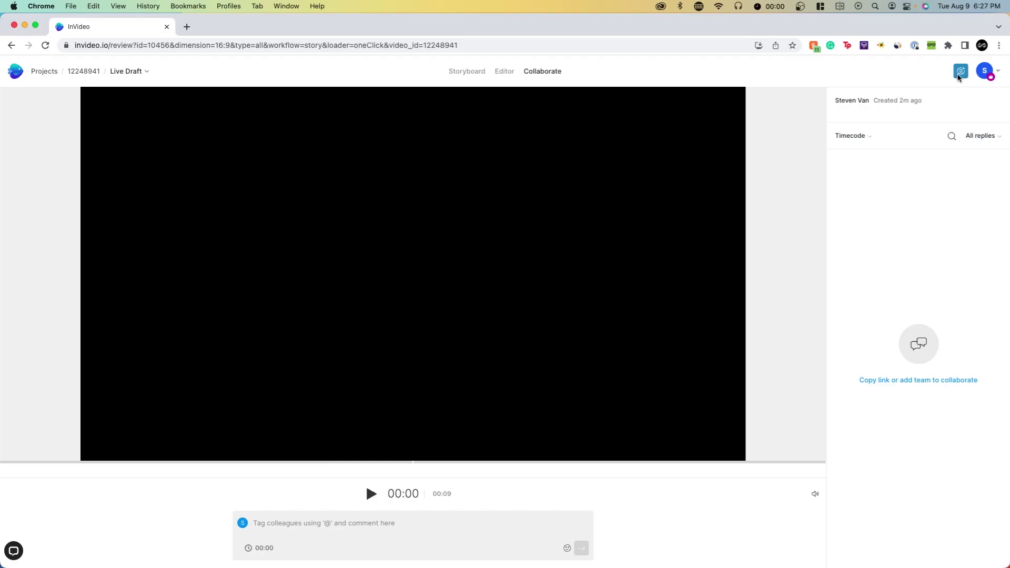
{"action": "left_click", "coordinate": [961, 71]}
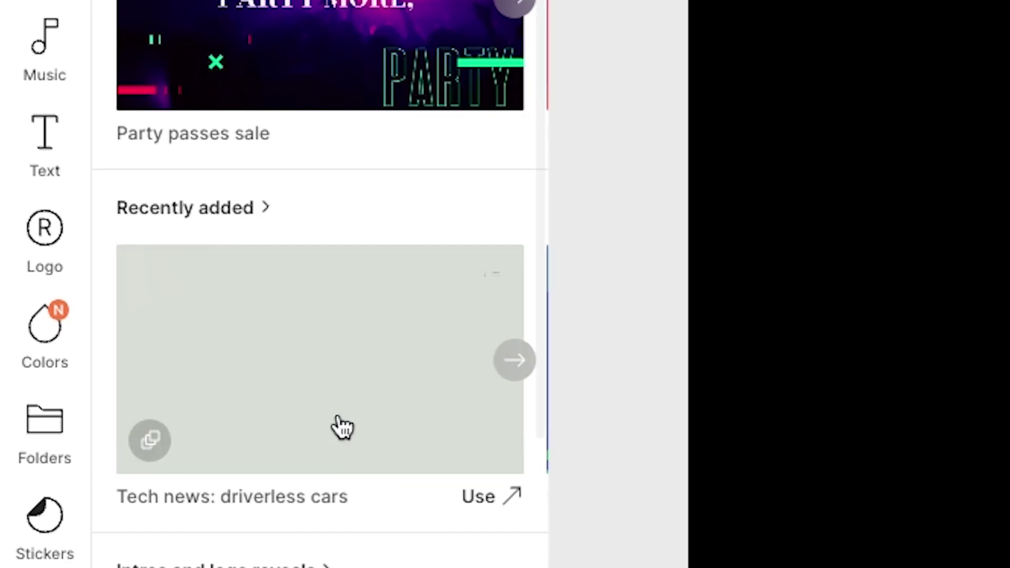
- Add the Tech news: driverless cars title scene, palette-matched, onto the canvas
{"action": "left_click", "coordinate": [336, 408]}
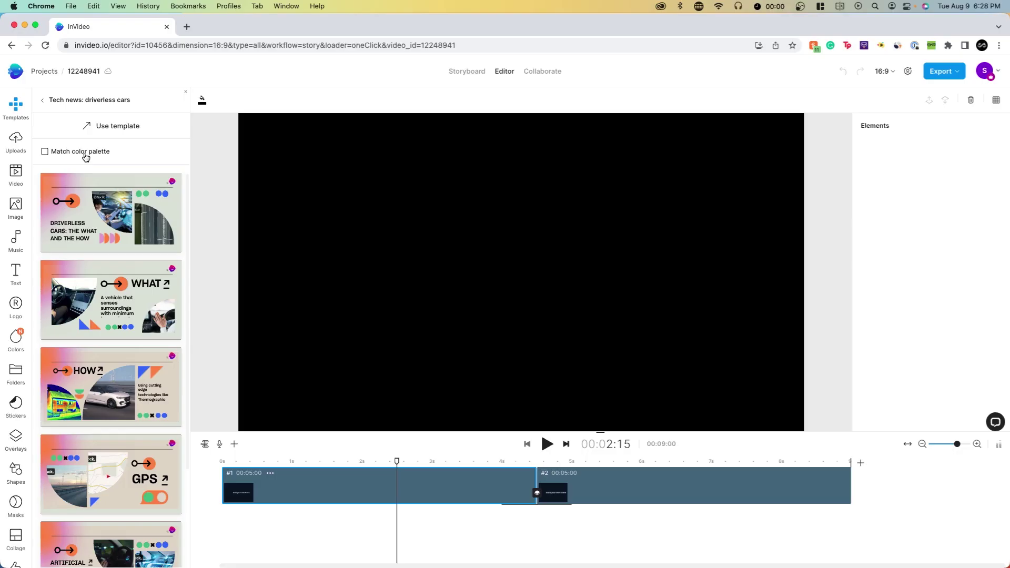
{"action": "left_click", "coordinate": [85, 156]}
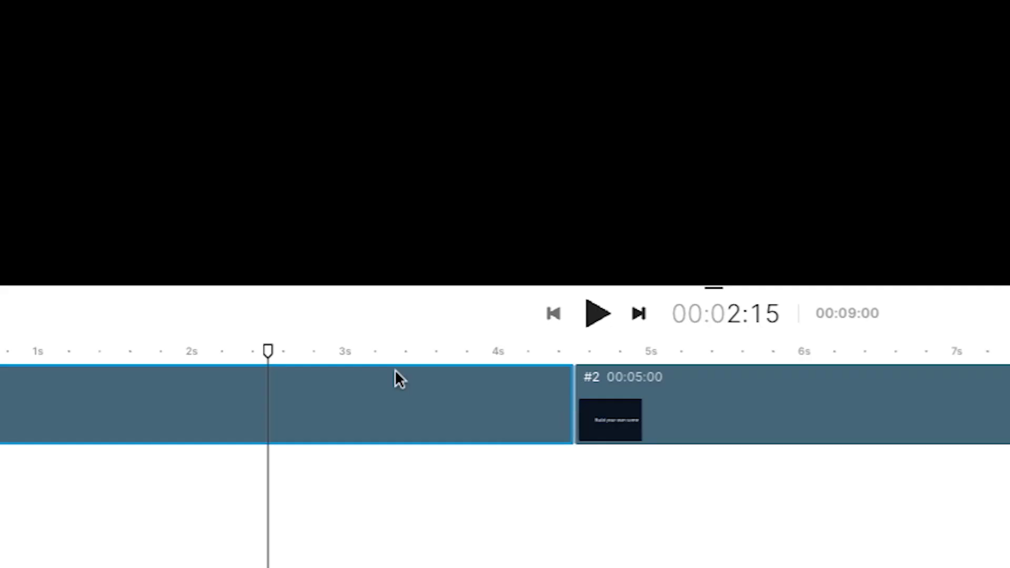
{"action": "left_click_drag", "start_coordinate": [130, 240], "coordinate": [529, 508]}
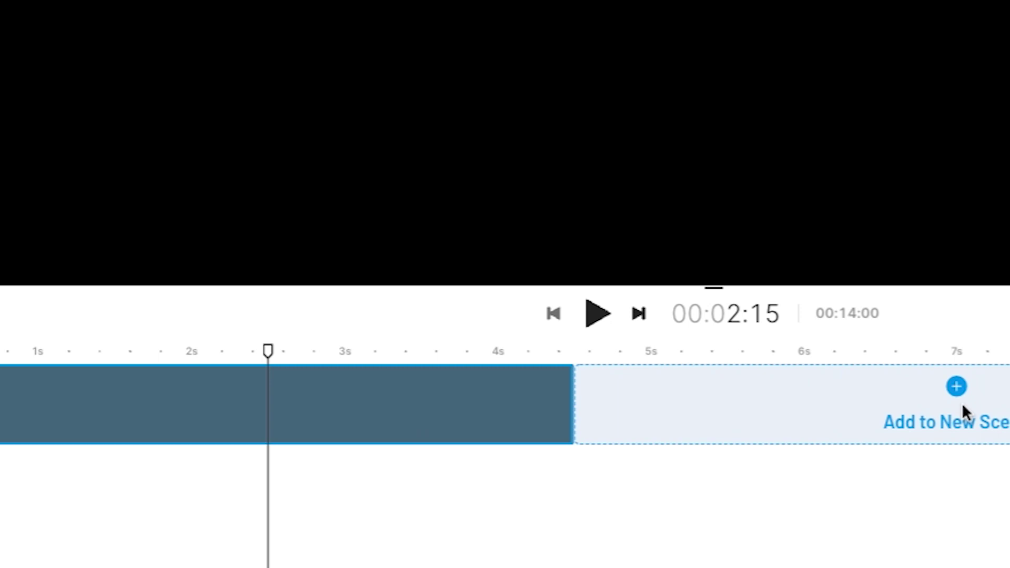
{"action": "mouse_move", "coordinate": [962, 405]}
{"action": "left_mouse_down"}
{"action": "mouse_move", "coordinate": [43, 404]}
{"action": "mouse_move", "coordinate": [902, 412]}
{"action": "left_mouse_up"}
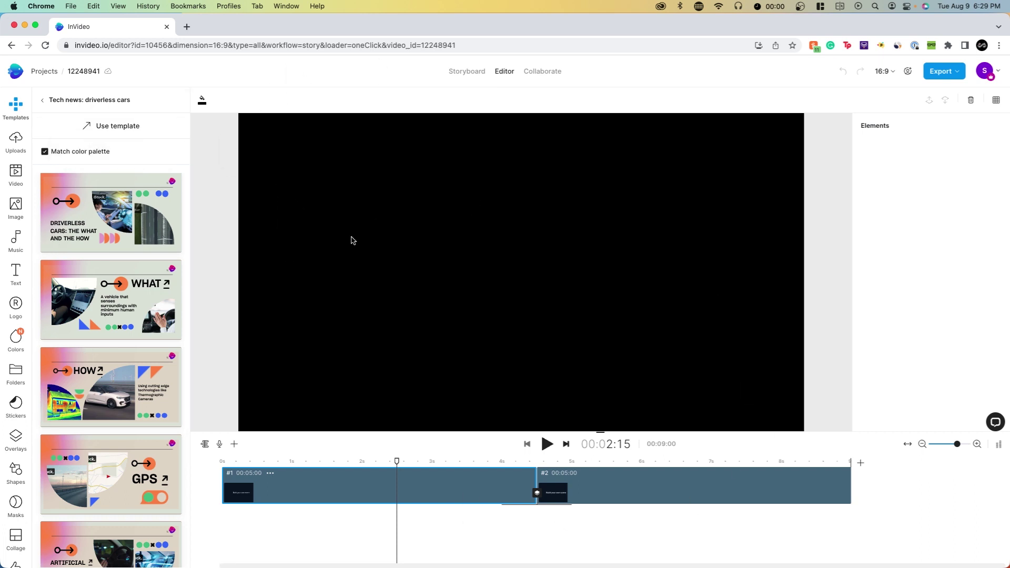
{"action": "scroll", "coordinate": [138, 364], "scroll_direction": "down", "scroll_amount": 3}
{"action": "left_click_drag", "start_coordinate": [138, 363], "coordinate": [265, 492]}
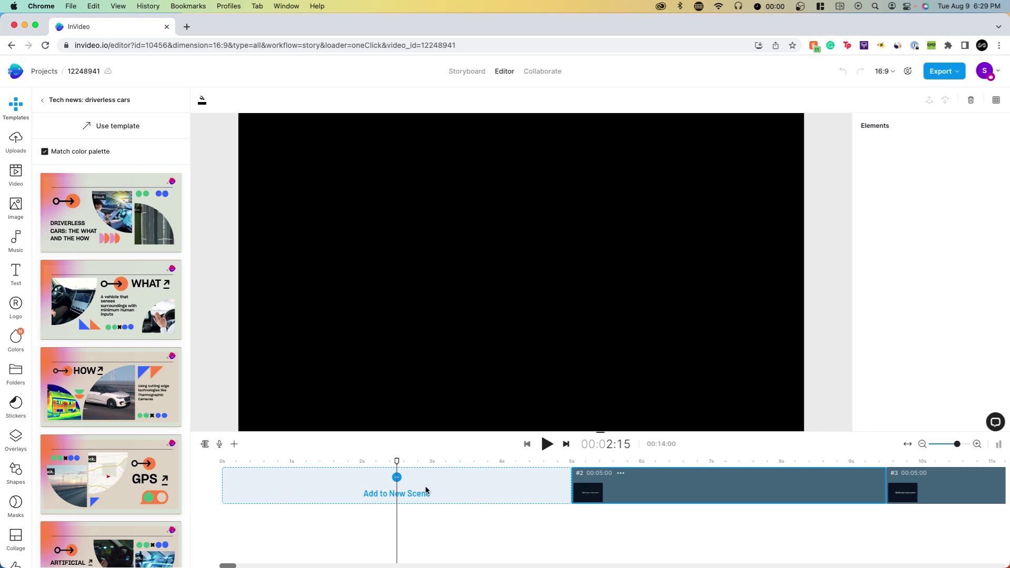
{"action": "left_click_drag", "start_coordinate": [425, 490], "coordinate": [412, 487]}
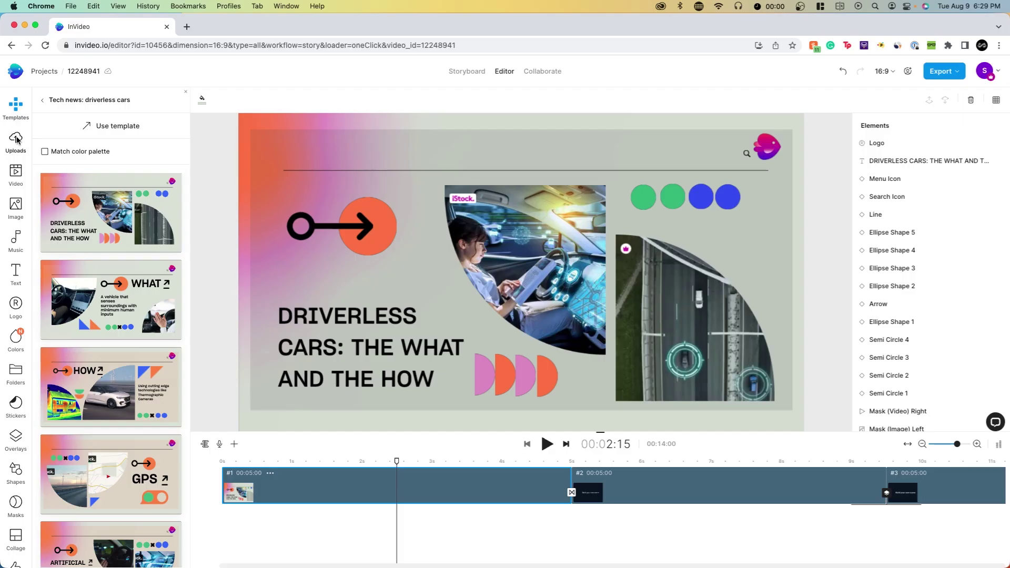
- Drag an uploaded photo onto the car picture, then dismiss the Replace/Add as Layer dialog
{"action": "left_click", "coordinate": [16, 139]}
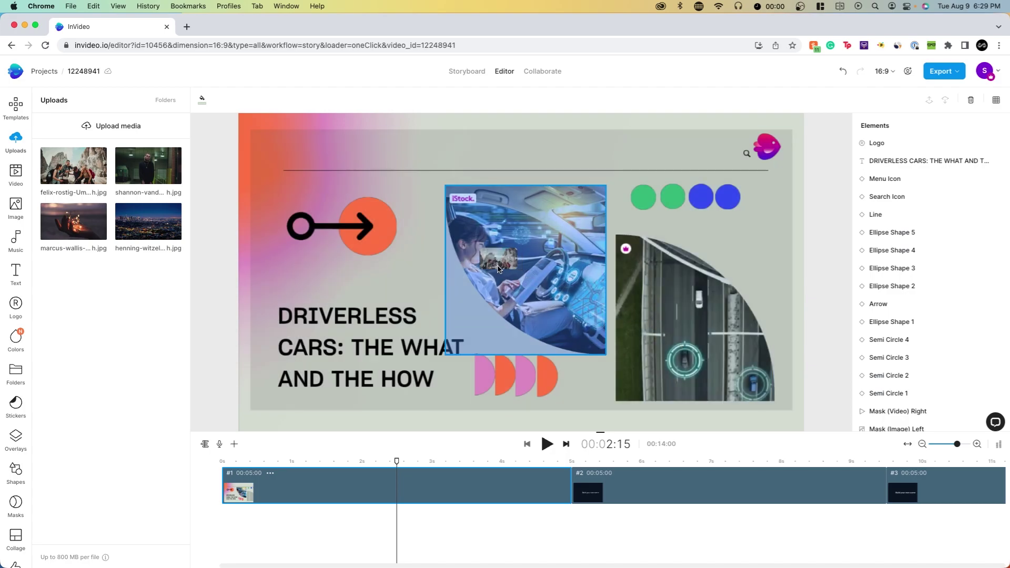
{"action": "left_click_drag", "start_coordinate": [158, 334], "coordinate": [520, 269]}
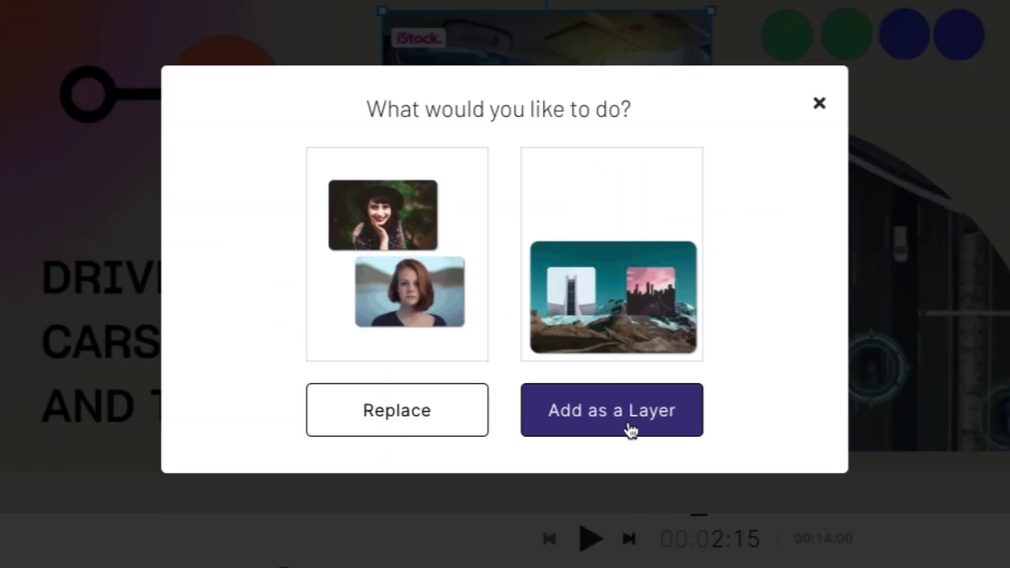
{"action": "left_click", "coordinate": [821, 105]}
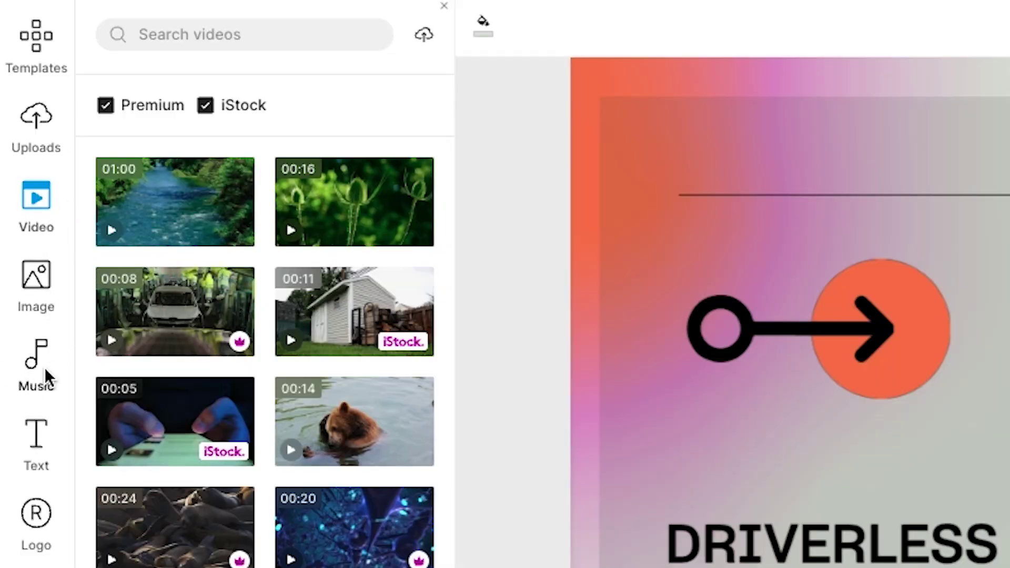
- Browse the Image, Music and Uploads libraries, ending on the Text presets
{"action": "left_click", "coordinate": [35, 284]}
{"action": "left_click", "coordinate": [37, 367]}
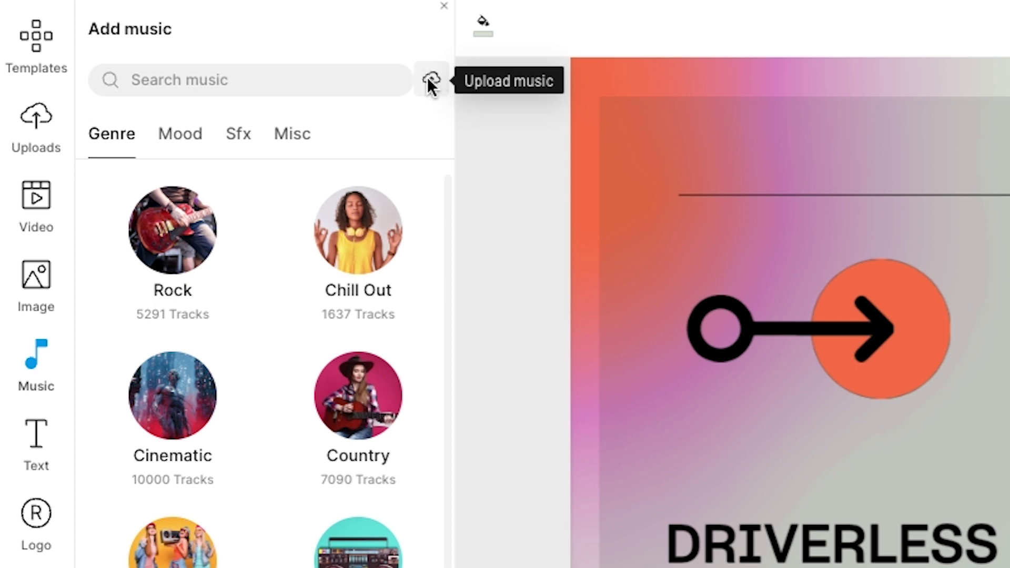
{"action": "left_click", "coordinate": [37, 286]}
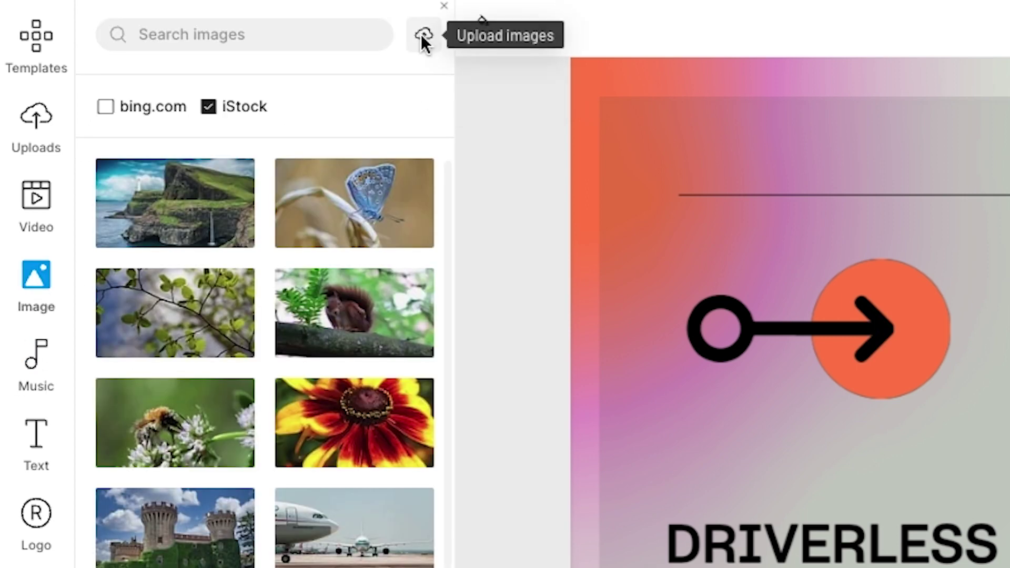
{"action": "left_click", "coordinate": [49, 127]}
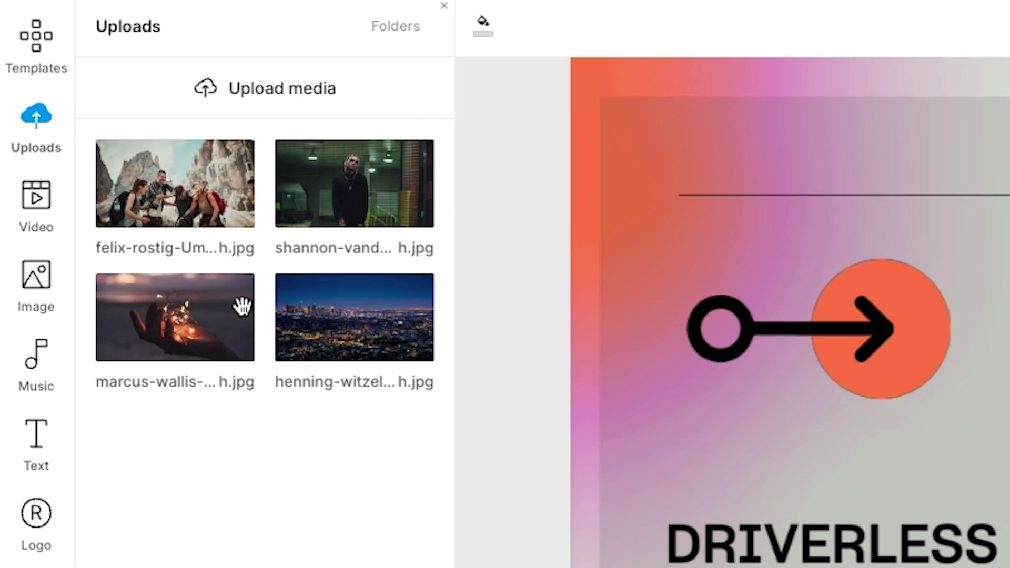
{"action": "left_click", "coordinate": [24, 273]}
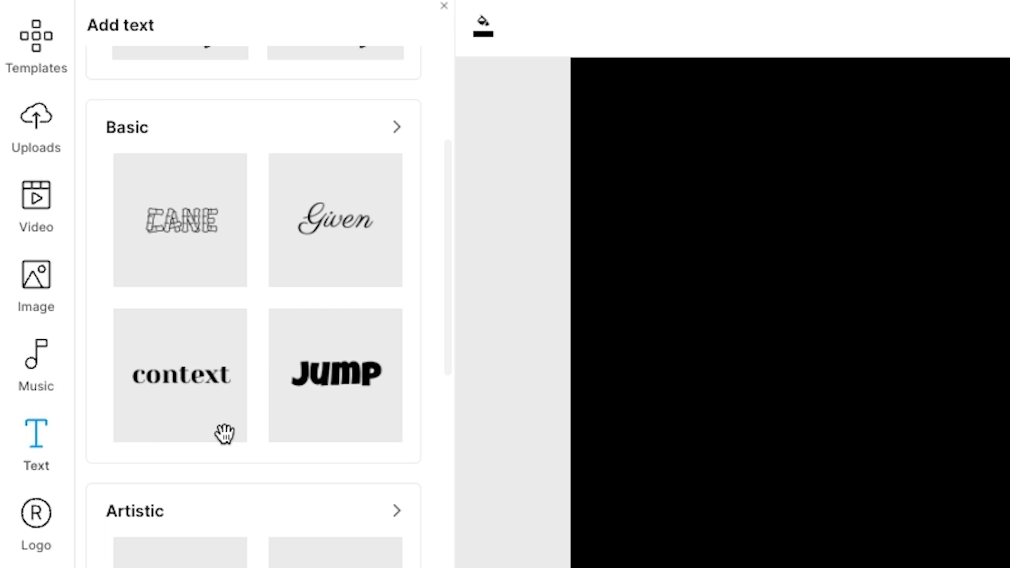
{"action": "scroll", "coordinate": [93, 270], "scroll_direction": "down", "scroll_amount": 5}
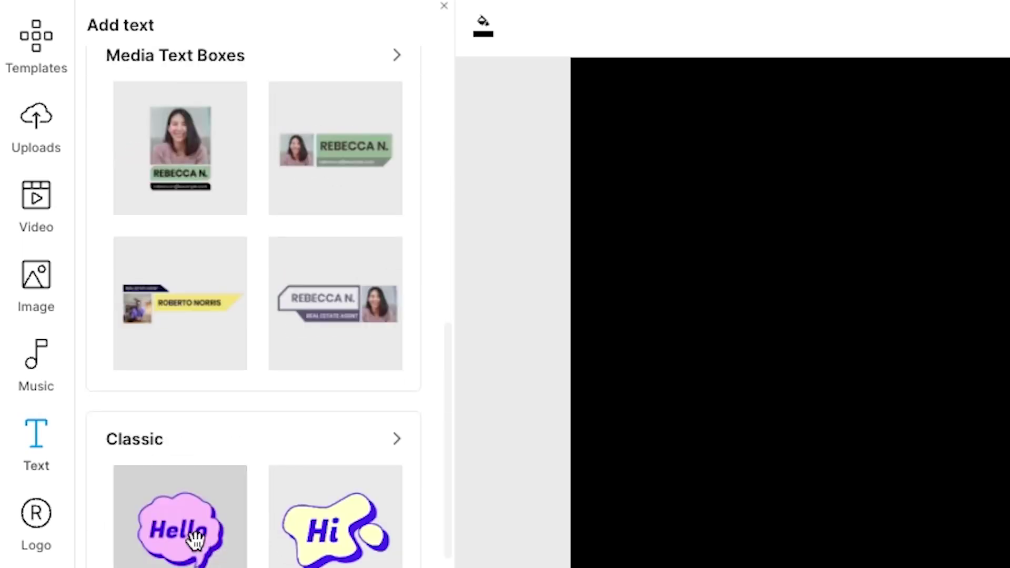
- Place the yellow Hello speech bubble in the scene, shrink it slightly and tilt it clockwise
{"action": "left_click", "coordinate": [201, 552]}
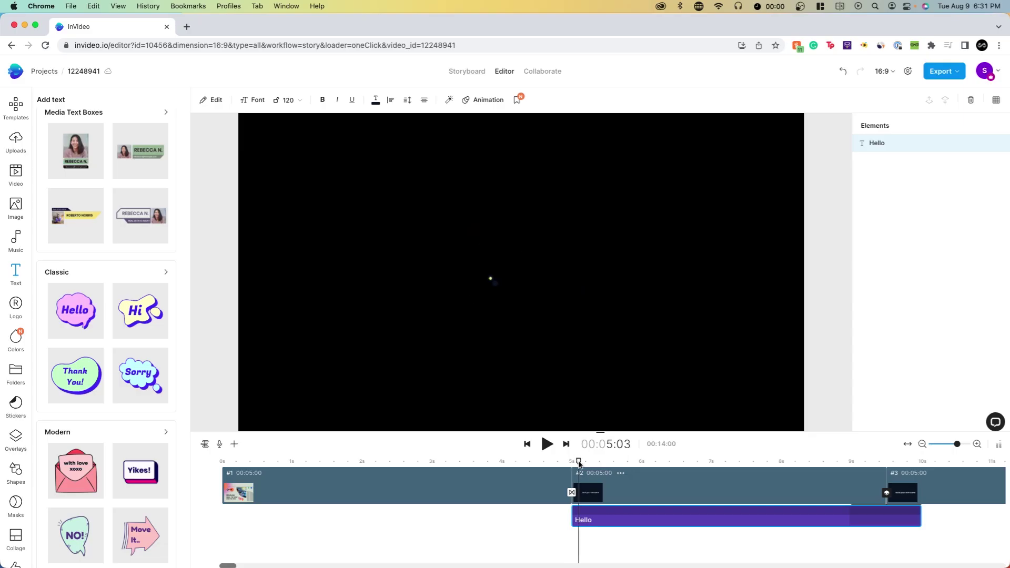
{"action": "left_click_drag", "start_coordinate": [570, 462], "coordinate": [733, 466]}
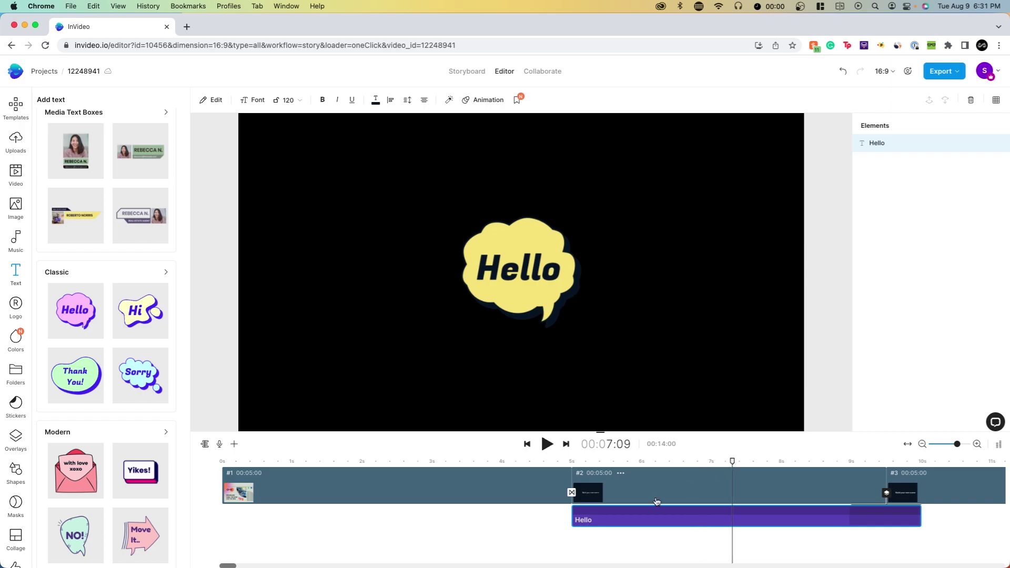
{"action": "left_click", "coordinate": [666, 521]}
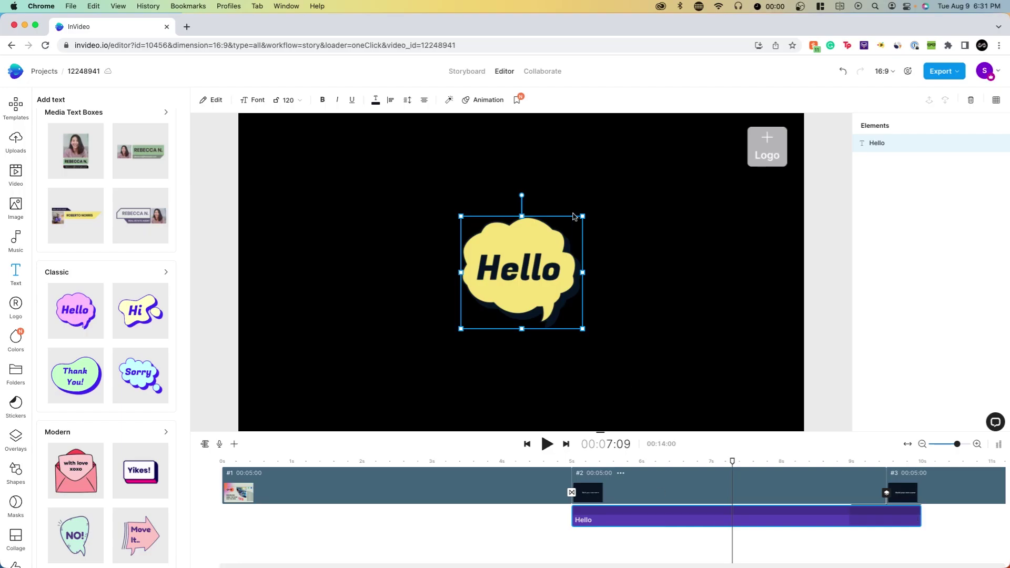
{"action": "left_click_drag", "start_coordinate": [581, 216], "coordinate": [575, 222]}
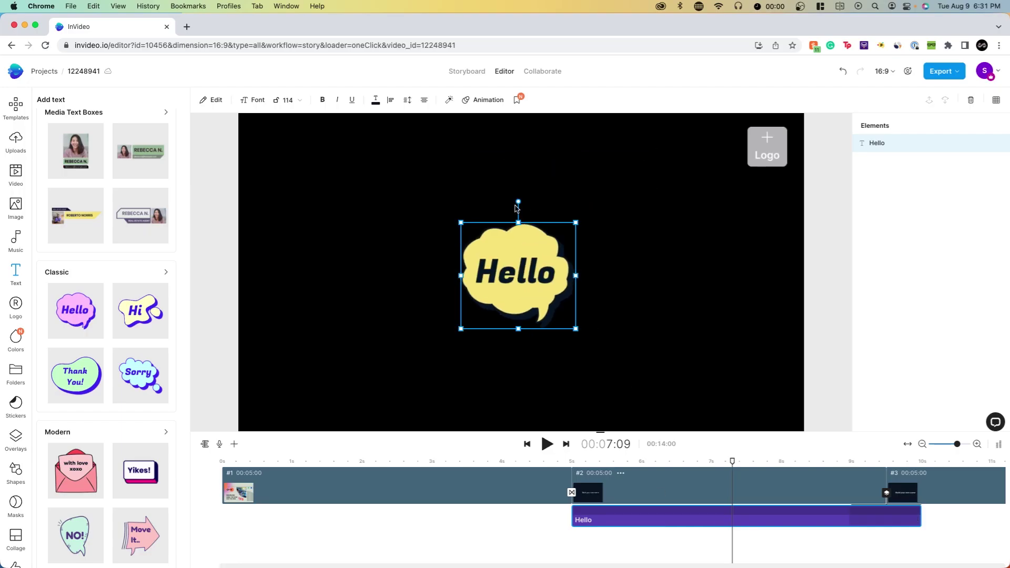
{"action": "left_click_drag", "start_coordinate": [517, 203], "coordinate": [520, 202]}
- Save the Hello bubble as a custom text style after checking the font list
{"action": "left_click", "coordinate": [244, 104]}
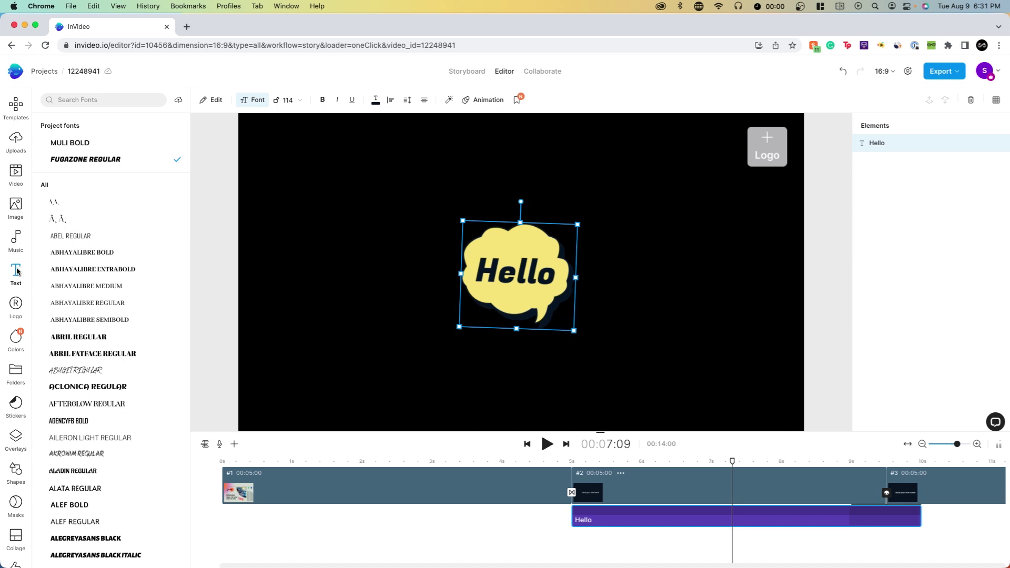
{"action": "left_click", "coordinate": [16, 269]}
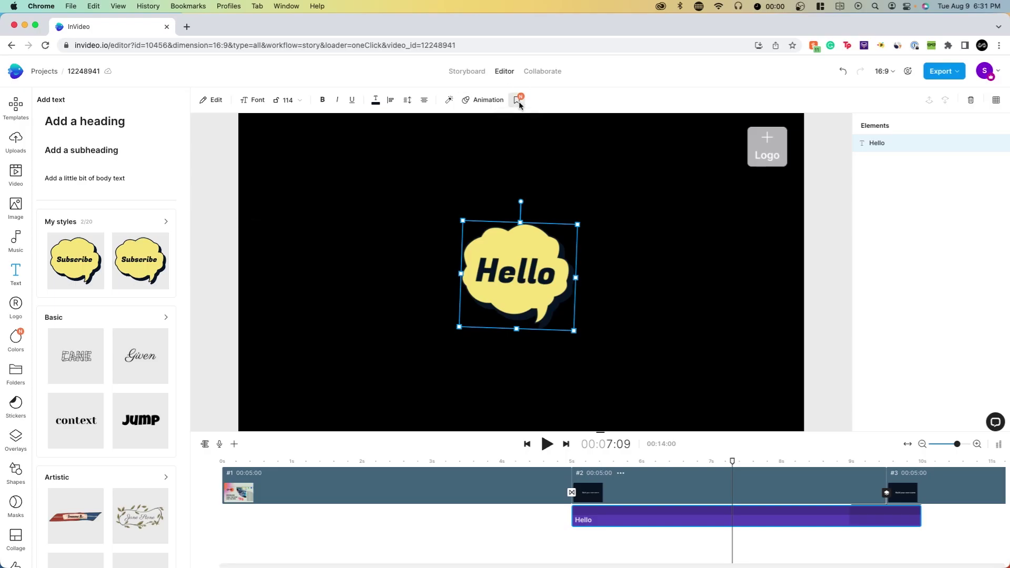
{"action": "left_click", "coordinate": [518, 100]}
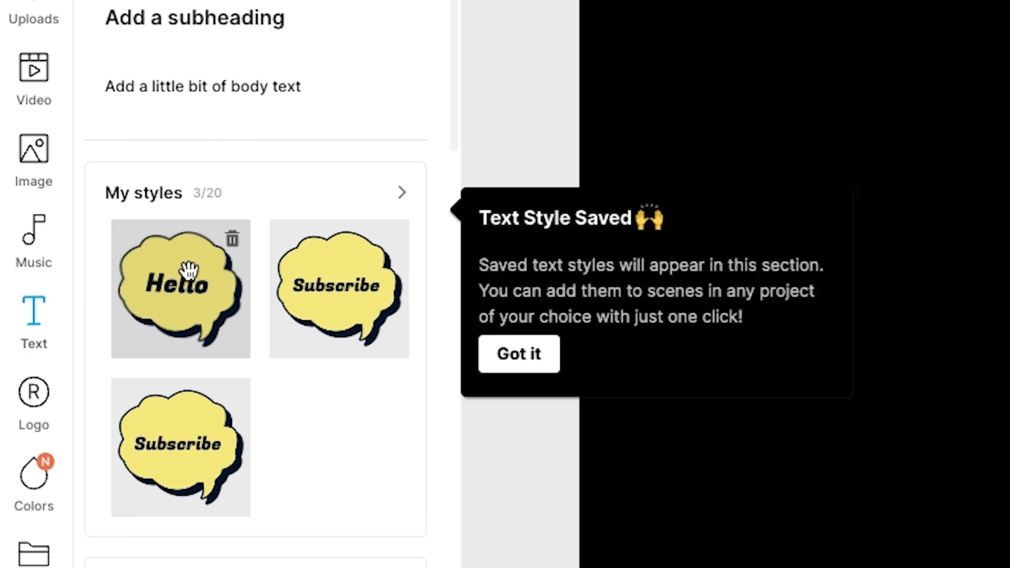
{"action": "left_click", "coordinate": [33, 402]}
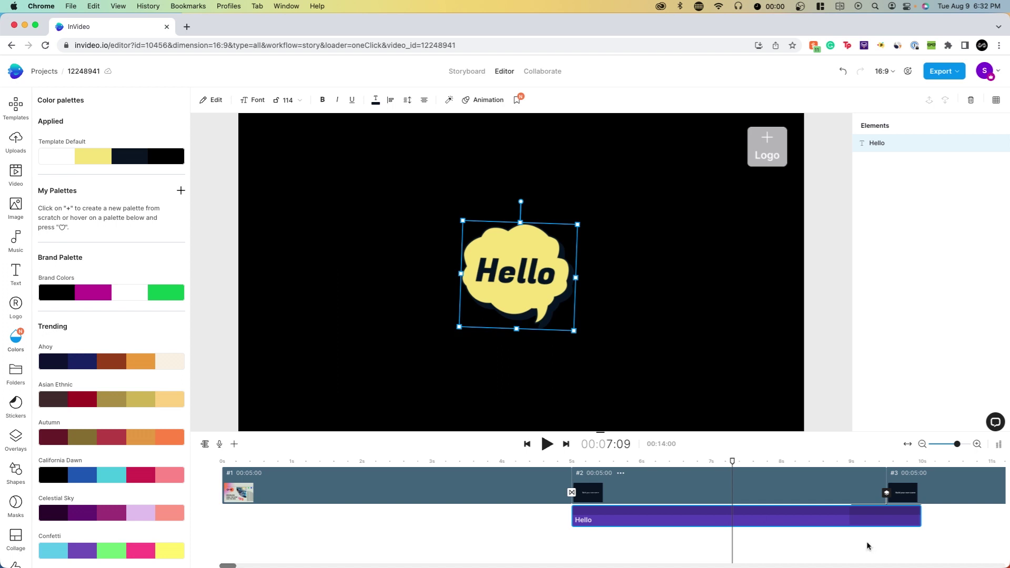
- Apply the Brand Colors palette (black, magenta, white, green) to the first scene
{"action": "left_click", "coordinate": [347, 462]}
{"action": "left_click", "coordinate": [424, 461]}
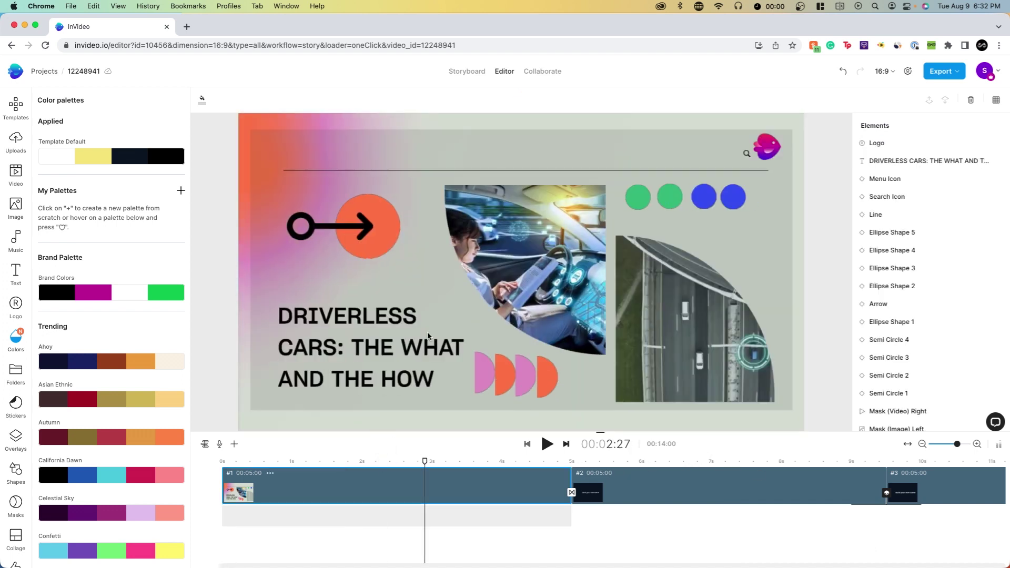
{"action": "mouse_move", "coordinate": [111, 292]}
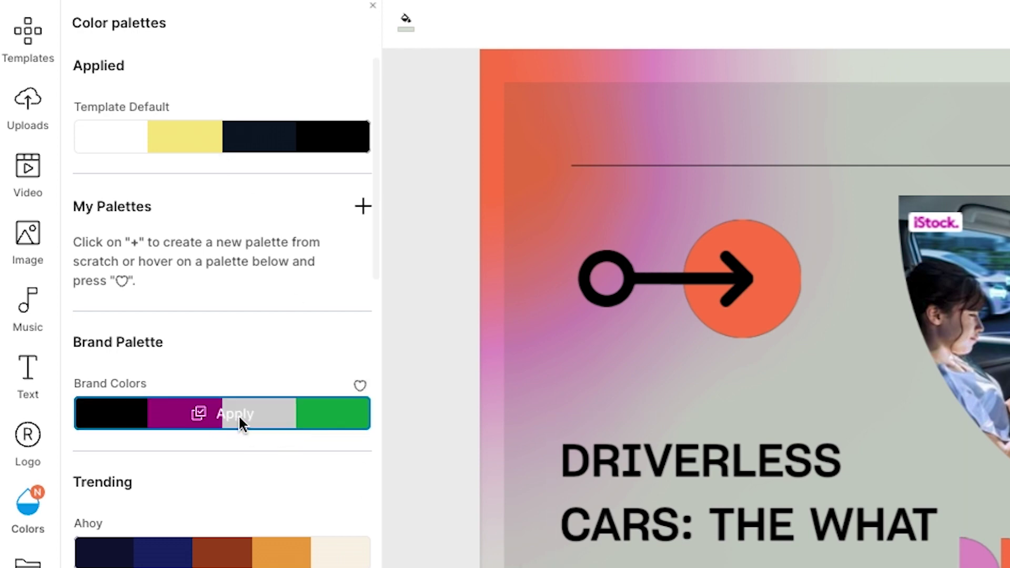
{"action": "left_click", "coordinate": [238, 416]}
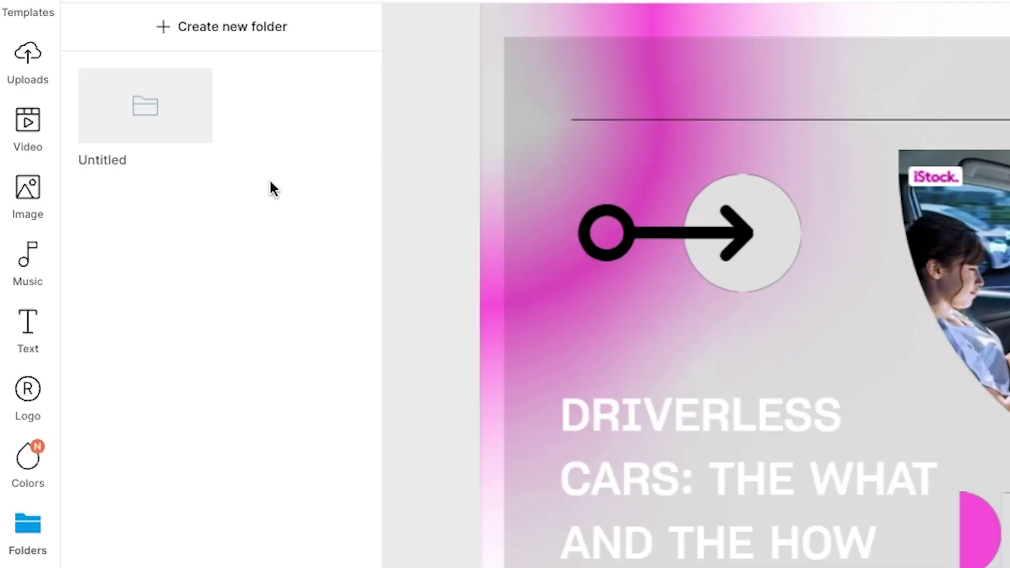
- View the uploaded logo, then open the Untitled project folder
{"action": "left_click", "coordinate": [32, 389]}
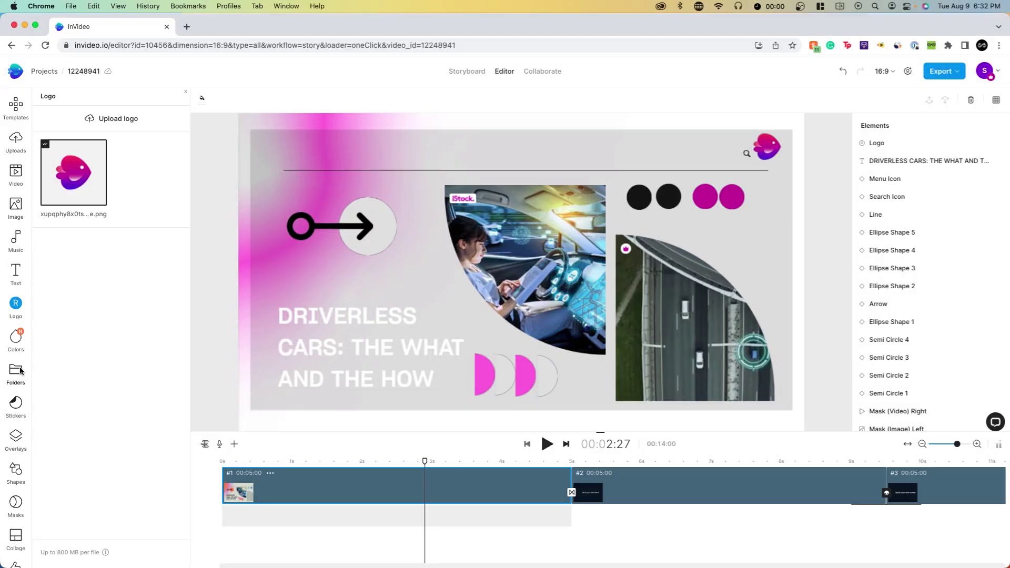
{"action": "left_click", "coordinate": [16, 370]}
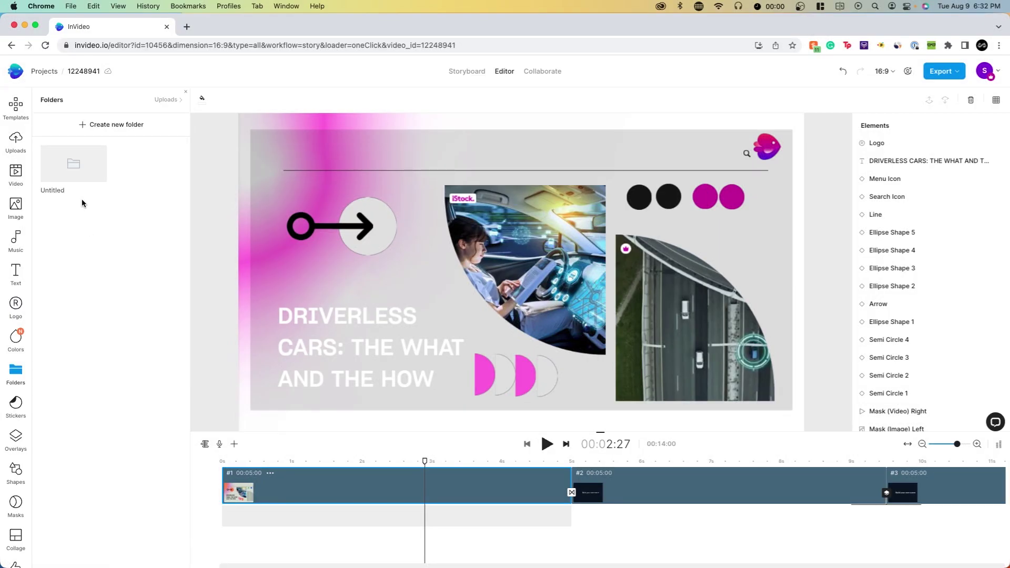
{"action": "mouse_move", "coordinate": [74, 164]}
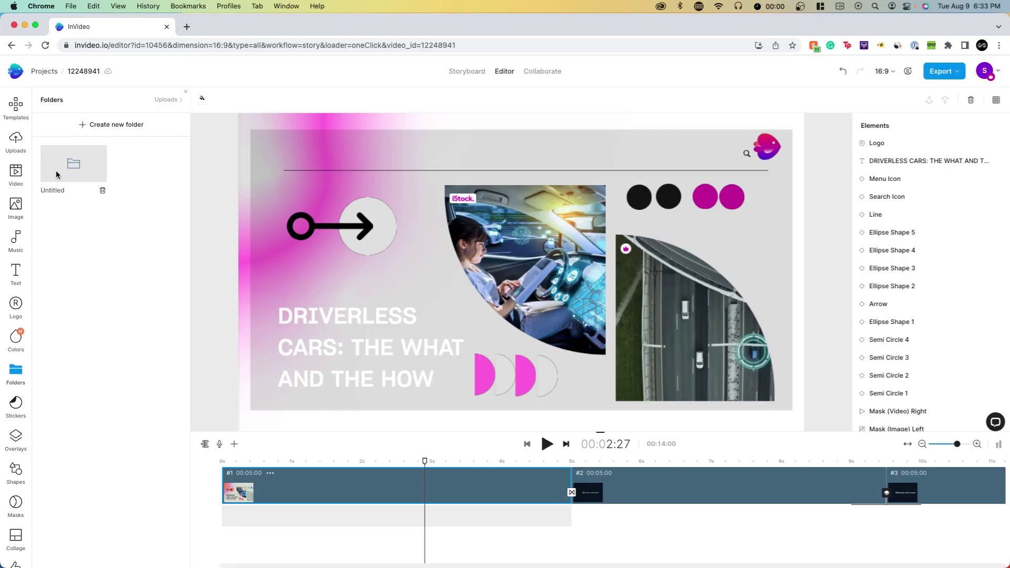
{"action": "left_click", "coordinate": [91, 156]}
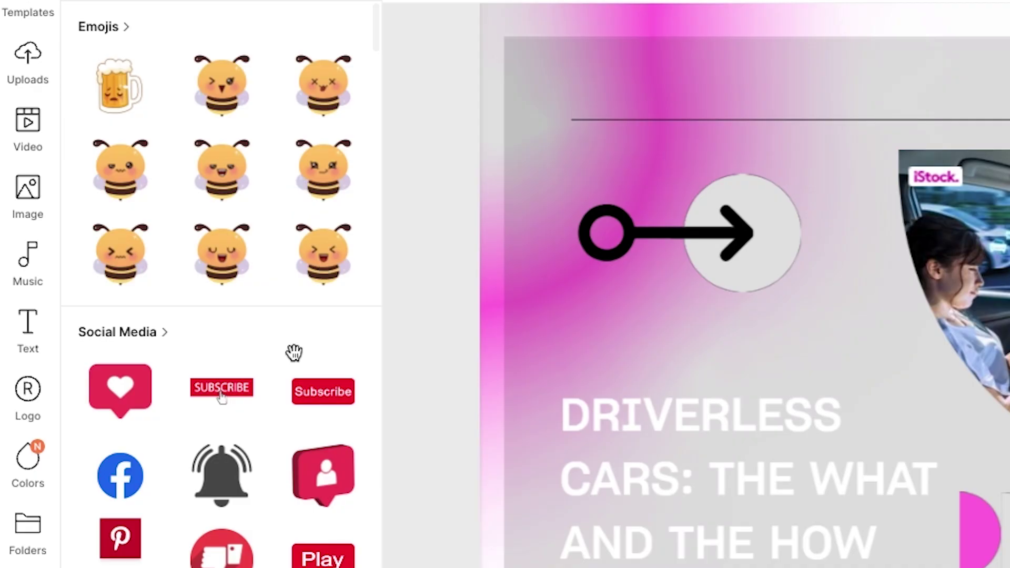
{"action": "scroll", "coordinate": [118, 284], "scroll_direction": "down", "scroll_amount": 5}
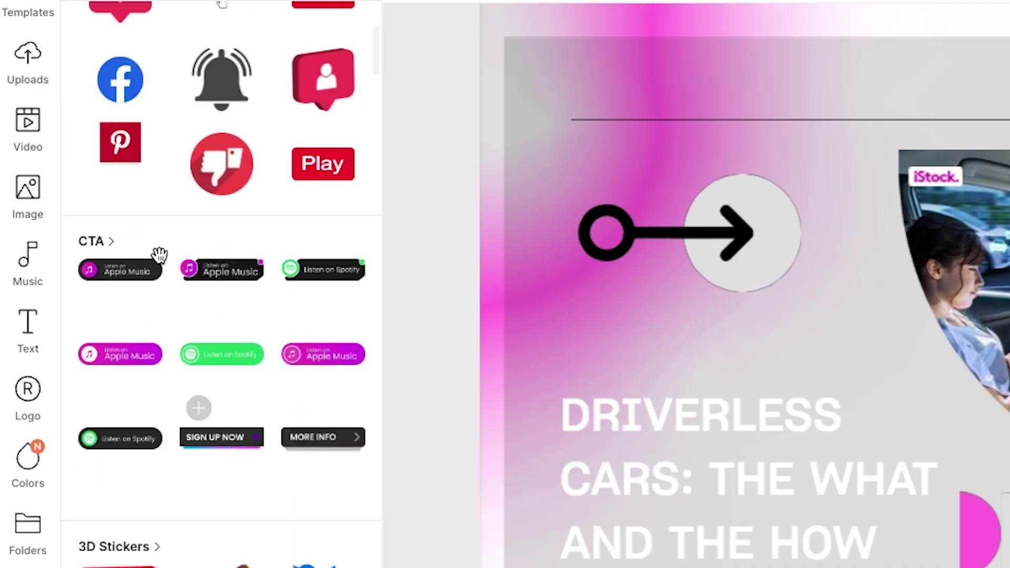
- Place the CTA 'Listen on Apple Music' sticker at the top-left and widen it
{"action": "left_click", "coordinate": [92, 244]}
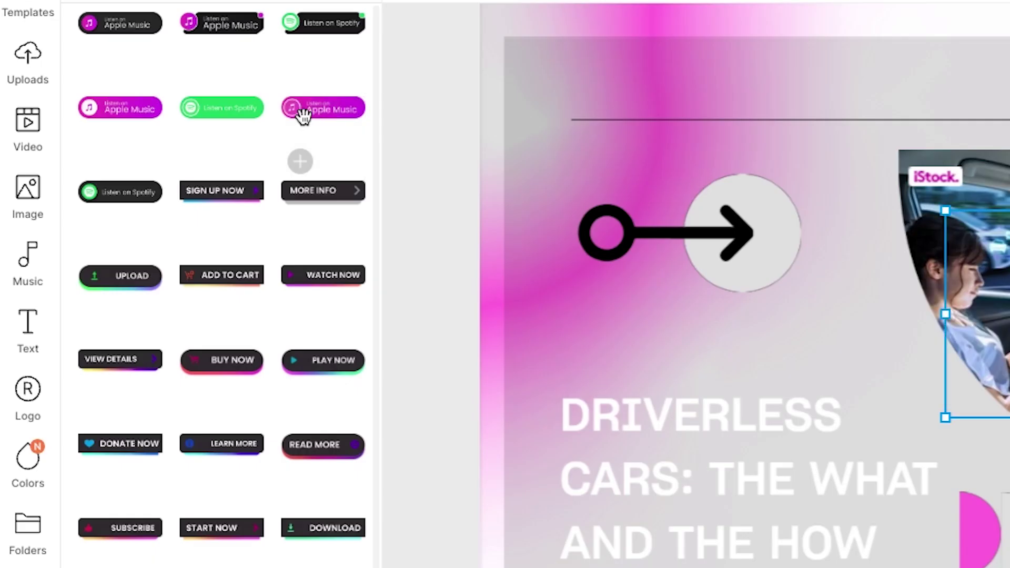
{"action": "left_click", "coordinate": [152, 172]}
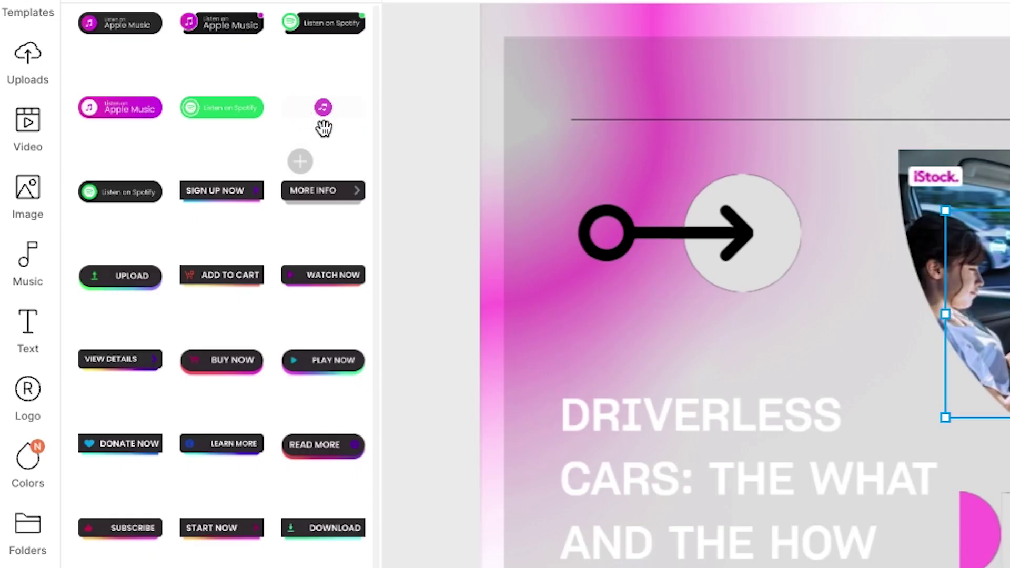
{"action": "left_click_drag", "start_coordinate": [438, 185], "coordinate": [327, 147]}
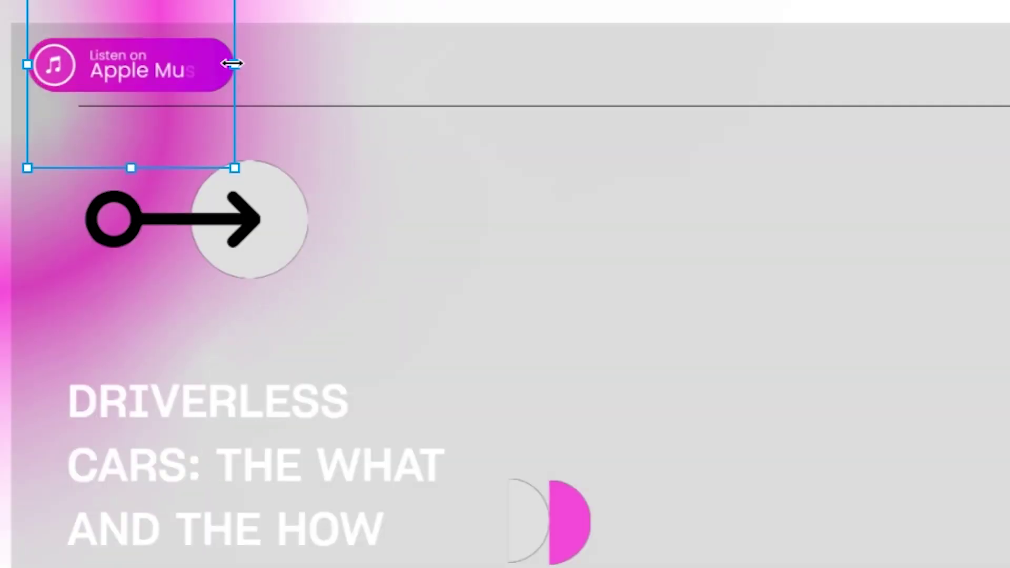
{"action": "left_click_drag", "start_coordinate": [234, 64], "coordinate": [276, 64]}
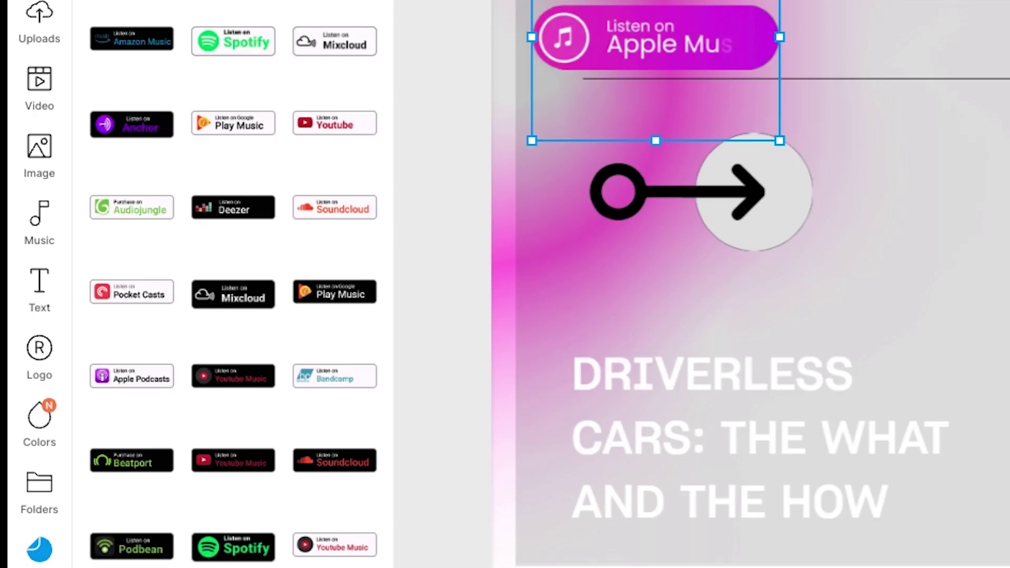
- Add an overlay to the title scene, then undo, redo and undo it again
{"action": "left_click", "coordinate": [15, 438]}
{"action": "left_click", "coordinate": [368, 492]}
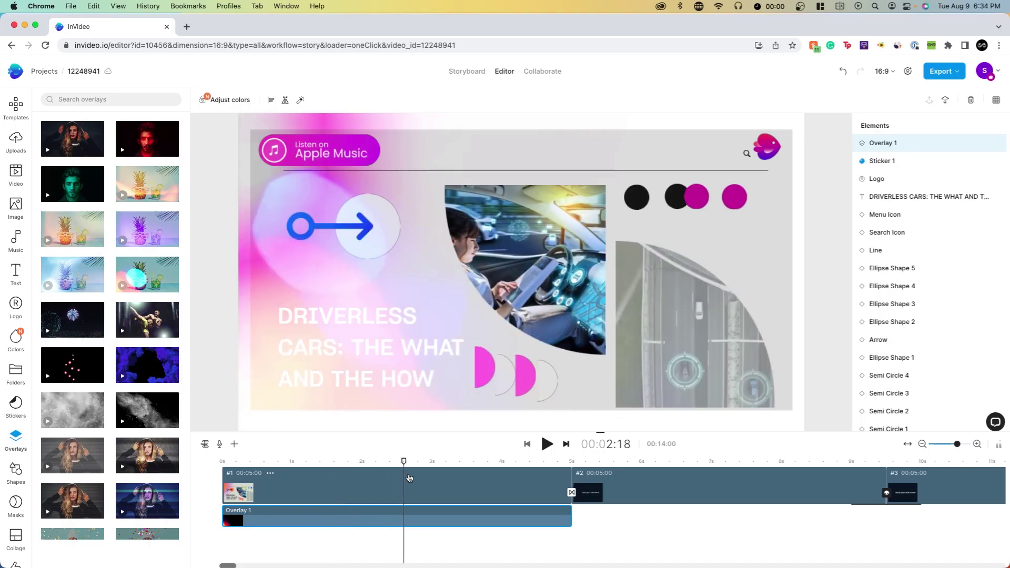
{"action": "key", "text": "super+z"}
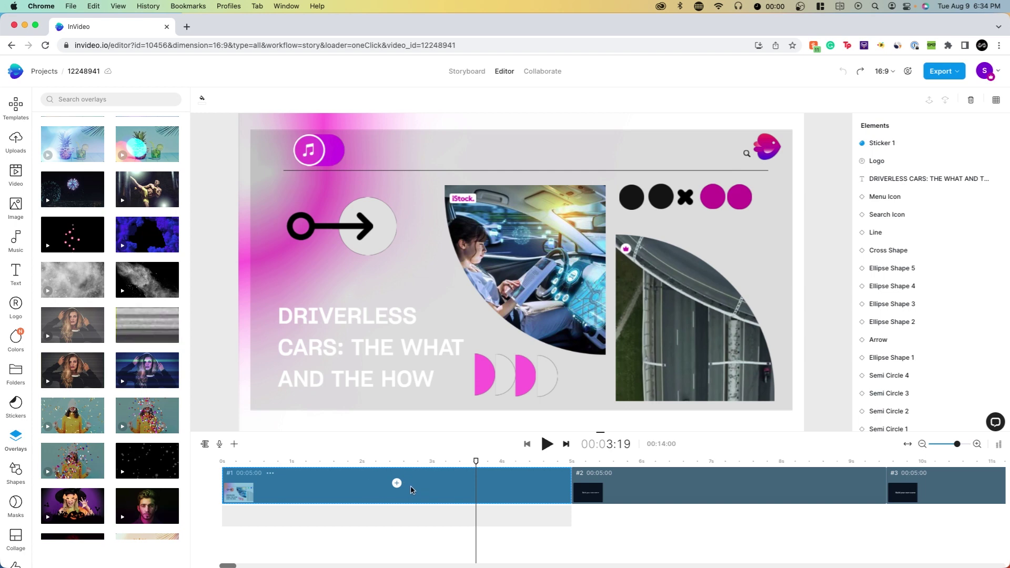
{"action": "key", "text": "super+shift+z"}
{"action": "left_click_drag", "start_coordinate": [245, 463], "coordinate": [307, 475]}
{"action": "key", "text": "super+z"}
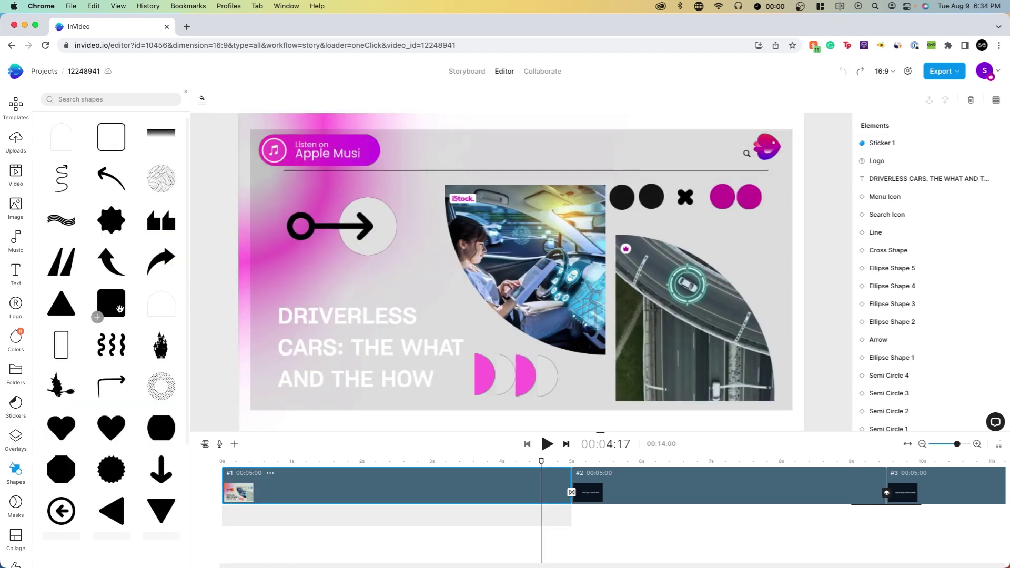
{"action": "scroll", "coordinate": [103, 363], "scroll_direction": "down", "scroll_amount": 3}
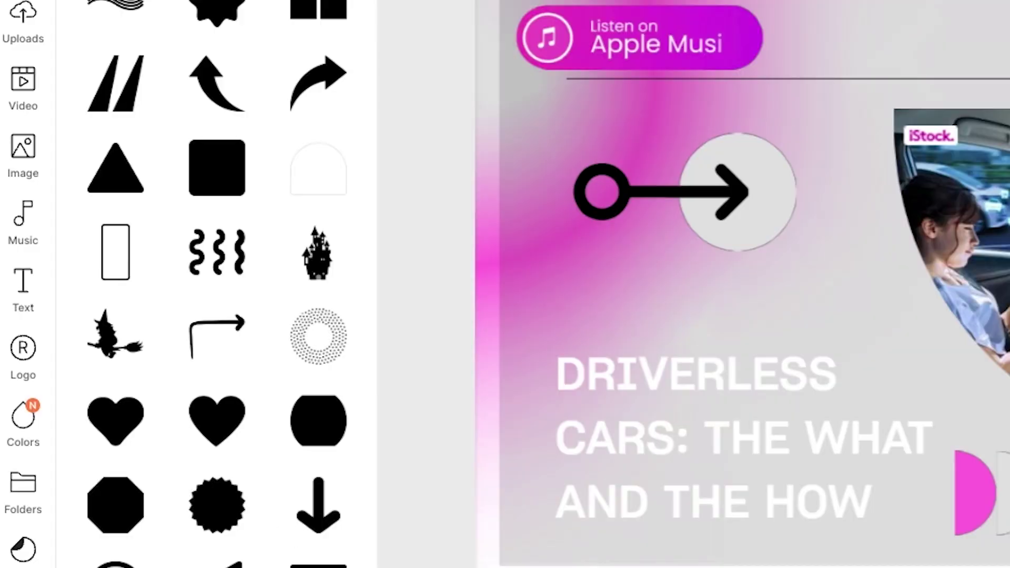
{"action": "scroll", "coordinate": [217, 316], "scroll_direction": "down", "scroll_amount": 10}
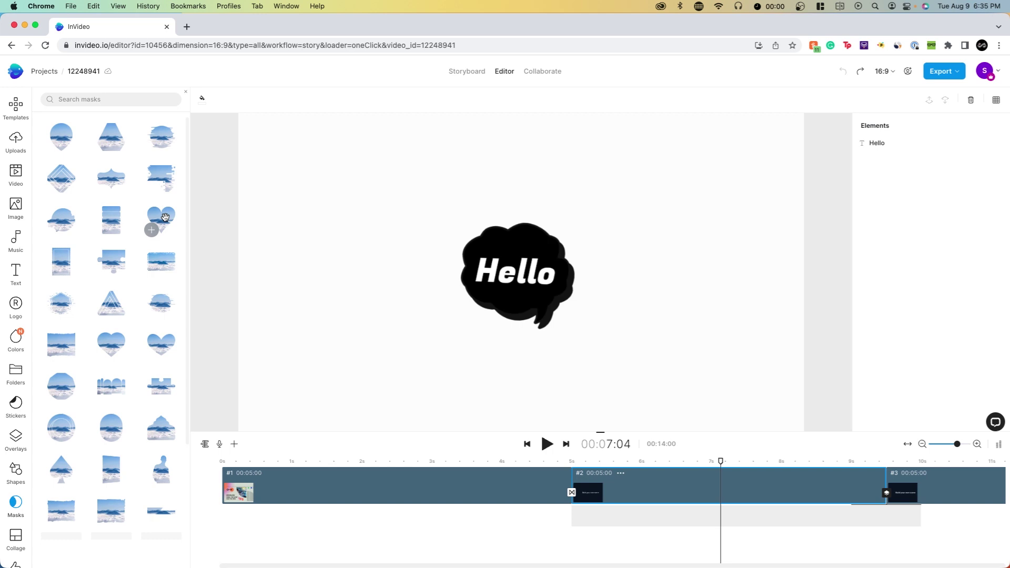
- Place a heart mask on the Hello scene and drop the uploaded hikers photo into it
{"action": "left_click", "coordinate": [163, 216]}
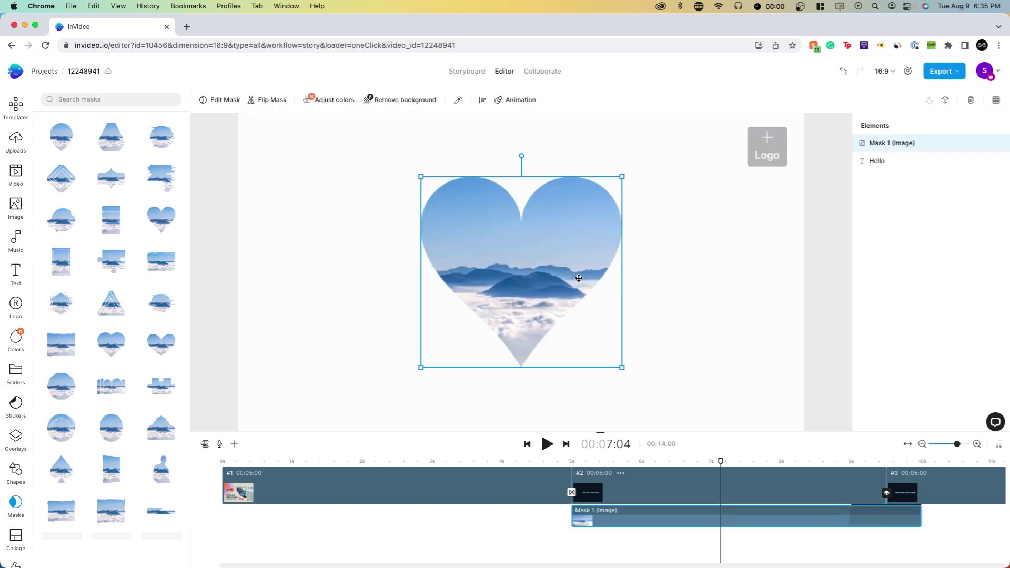
{"action": "left_click", "coordinate": [14, 141]}
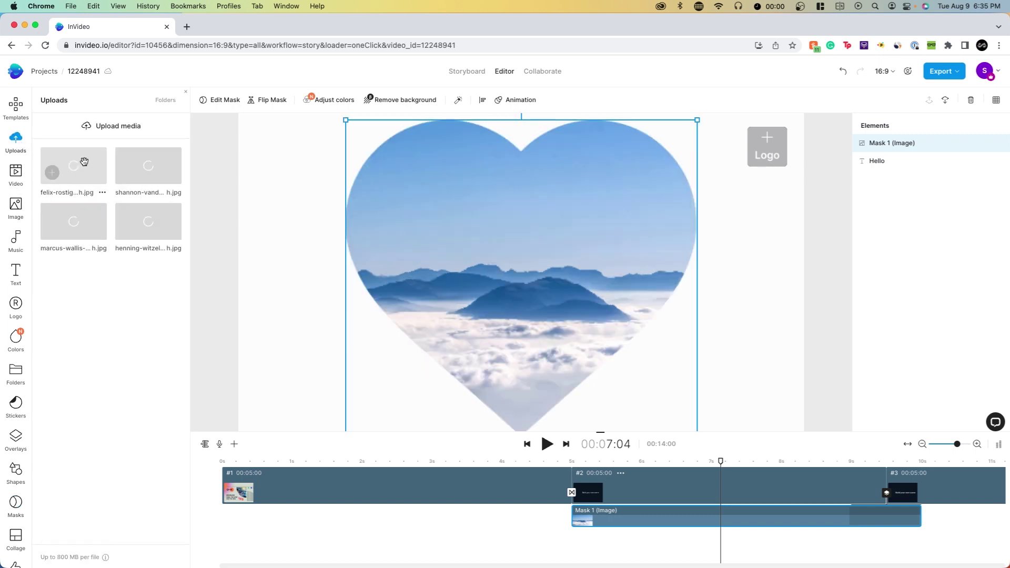
{"action": "left_click_drag", "start_coordinate": [65, 171], "coordinate": [585, 255]}
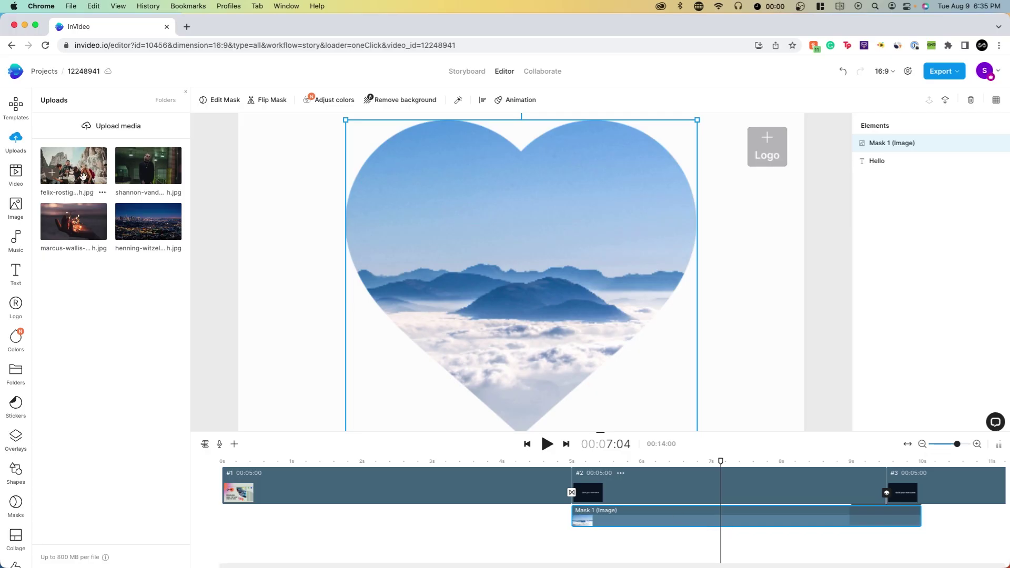
{"action": "left_click_drag", "start_coordinate": [53, 172], "coordinate": [506, 211]}
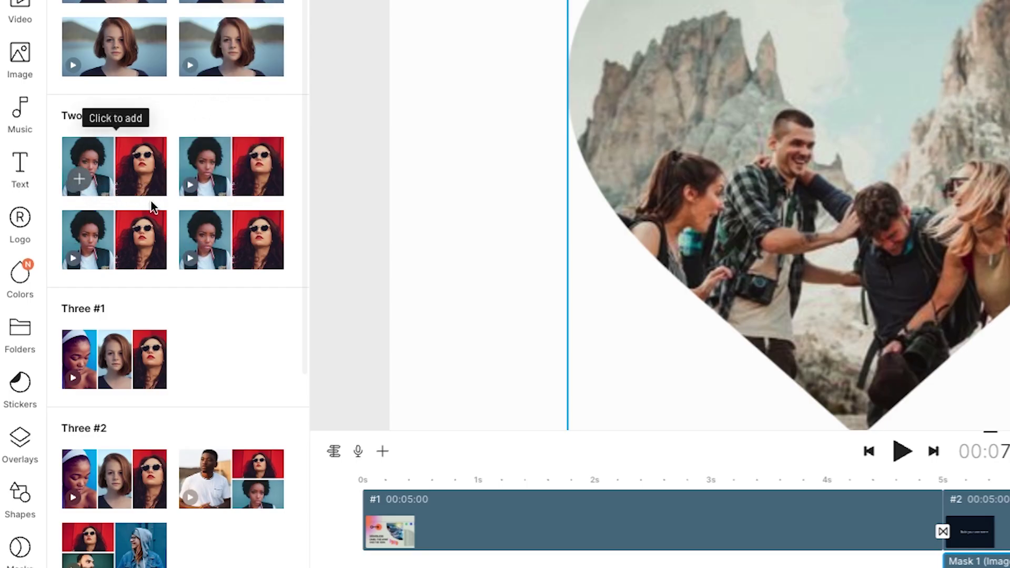
{"action": "scroll", "coordinate": [153, 206], "scroll_direction": "down", "scroll_amount": 3}
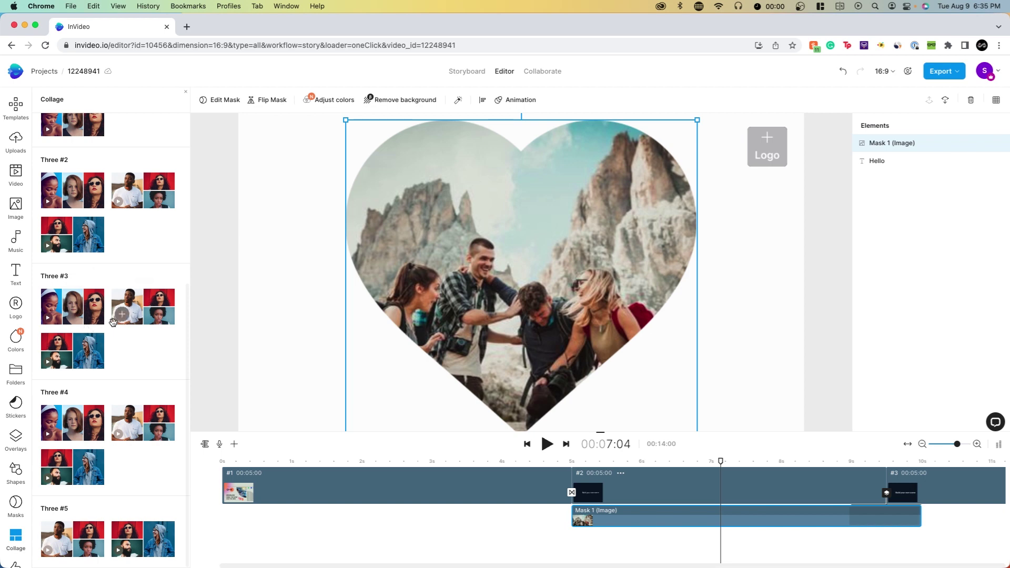
- Add a three-column collage filled with the hikers, hand-with-lights and man-in-garage photos
{"action": "left_click", "coordinate": [87, 312]}
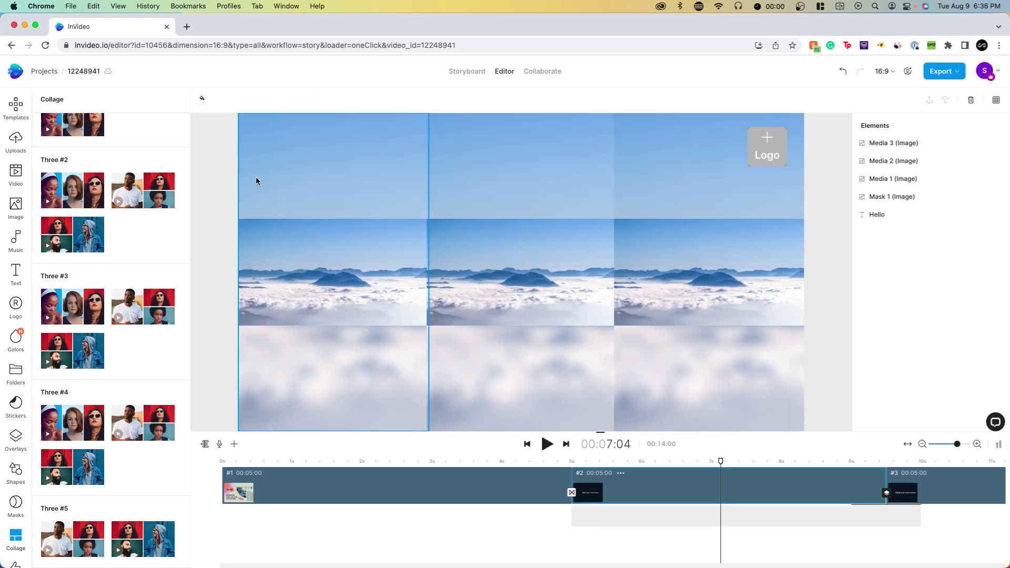
{"action": "left_click", "coordinate": [15, 140]}
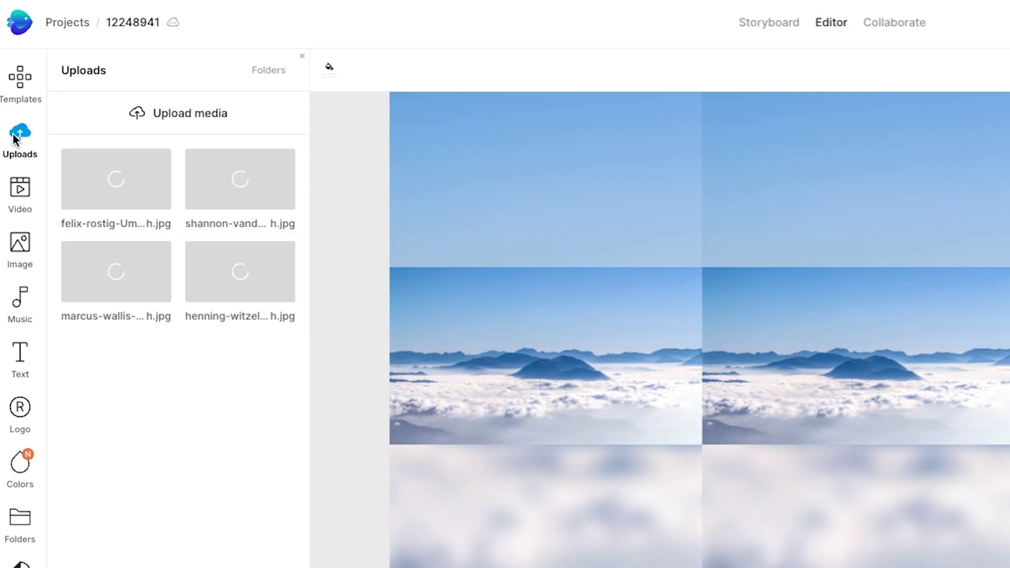
{"action": "left_click_drag", "start_coordinate": [116, 179], "coordinate": [506, 294]}
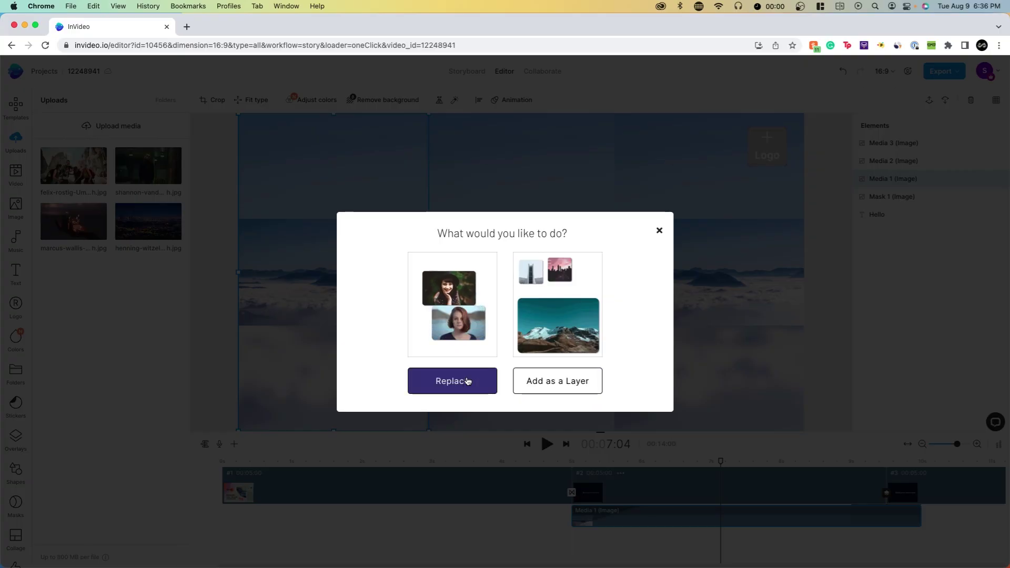
{"action": "left_click", "coordinate": [451, 381]}
{"action": "left_click_drag", "start_coordinate": [15, 151], "coordinate": [484, 229]}
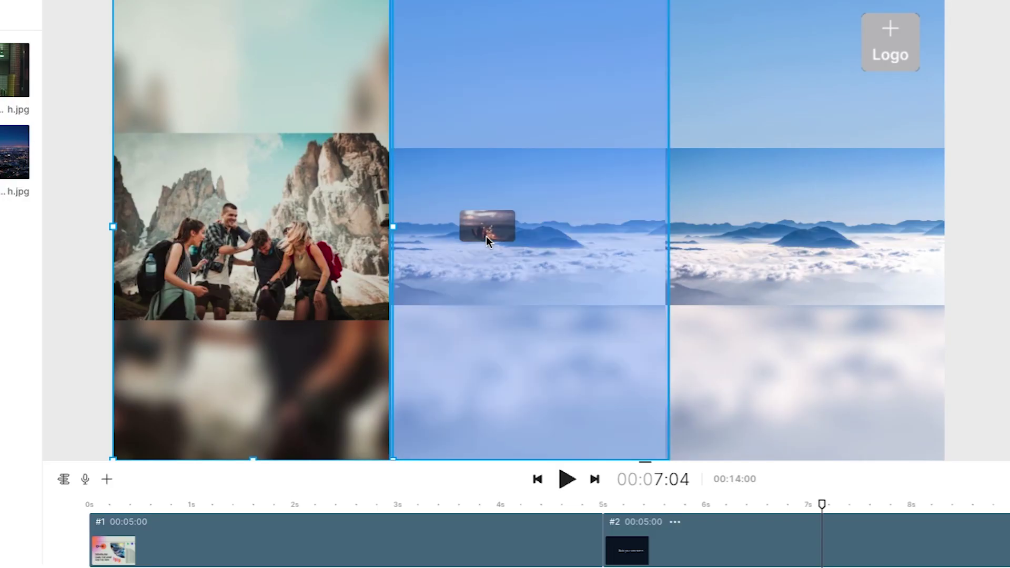
{"action": "left_click", "coordinate": [445, 396]}
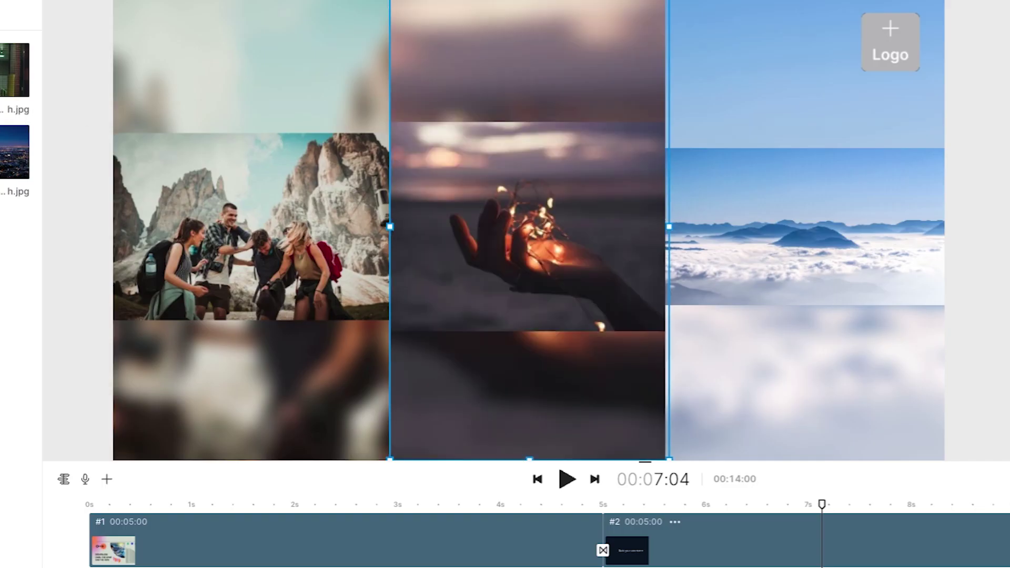
{"action": "left_click_drag", "start_coordinate": [16, 70], "coordinate": [841, 255]}
{"action": "left_click", "coordinate": [465, 386]}
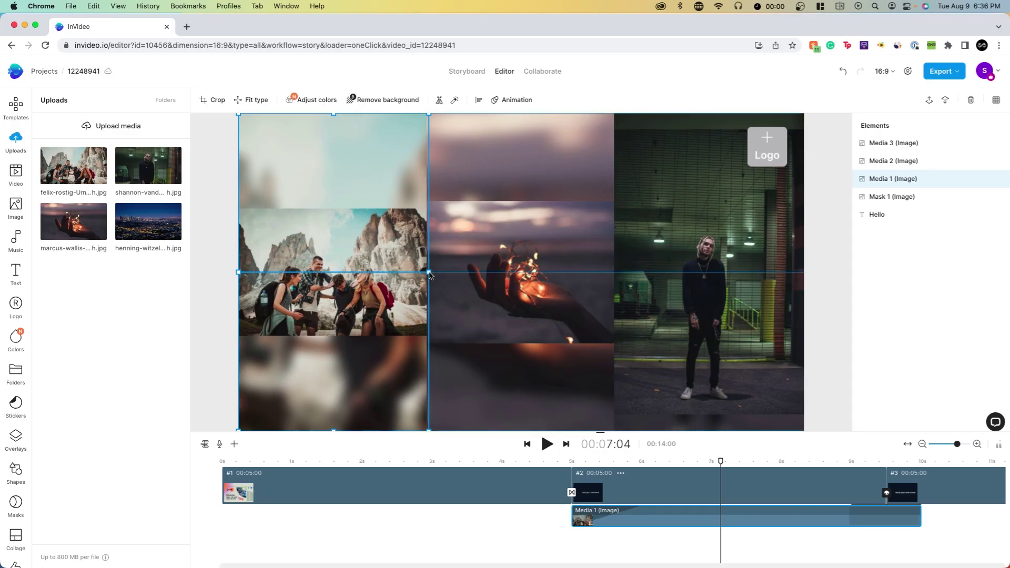
{"action": "mouse_move", "coordinate": [231, 217]}
{"action": "left_mouse_down"}
{"action": "mouse_move", "coordinate": [698, 307]}
{"action": "mouse_move", "coordinate": [376, 255]}
{"action": "left_mouse_up"}
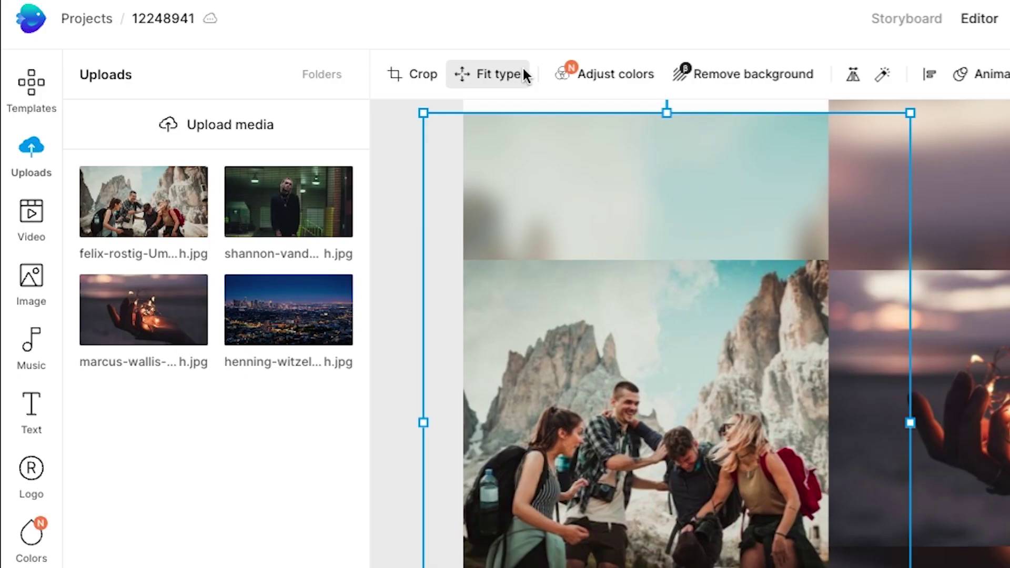
- Set the left, middle and right collage photos to the Crop to screen fit
{"action": "left_click", "coordinate": [267, 99]}
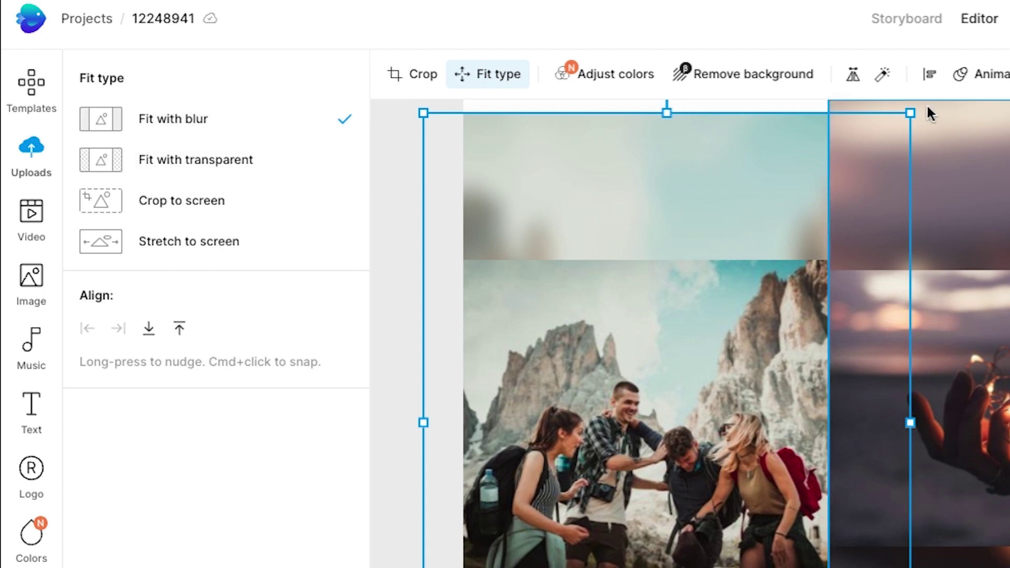
{"action": "left_click_drag", "start_coordinate": [911, 113], "coordinate": [938, 105]}
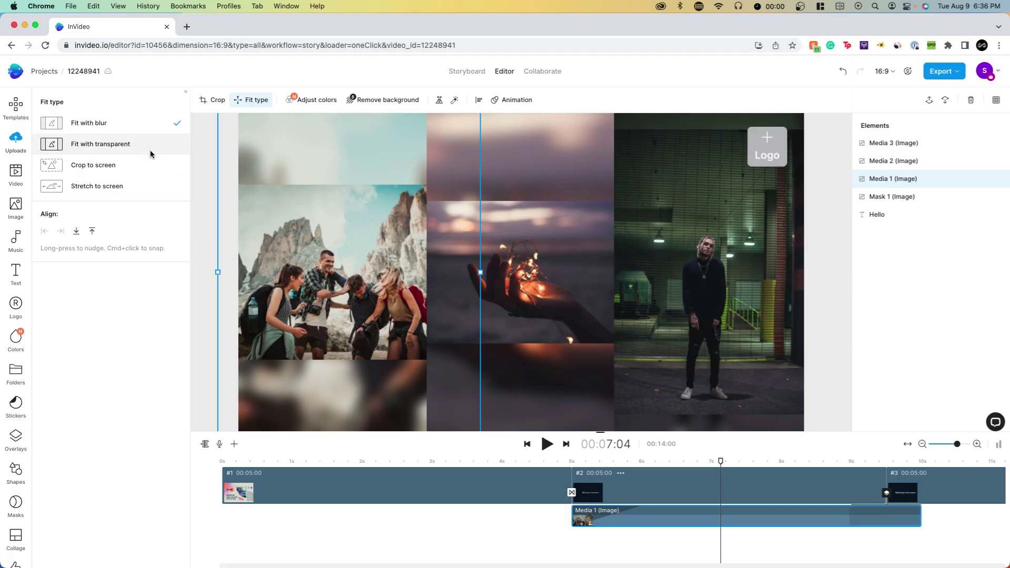
{"action": "left_click", "coordinate": [140, 165]}
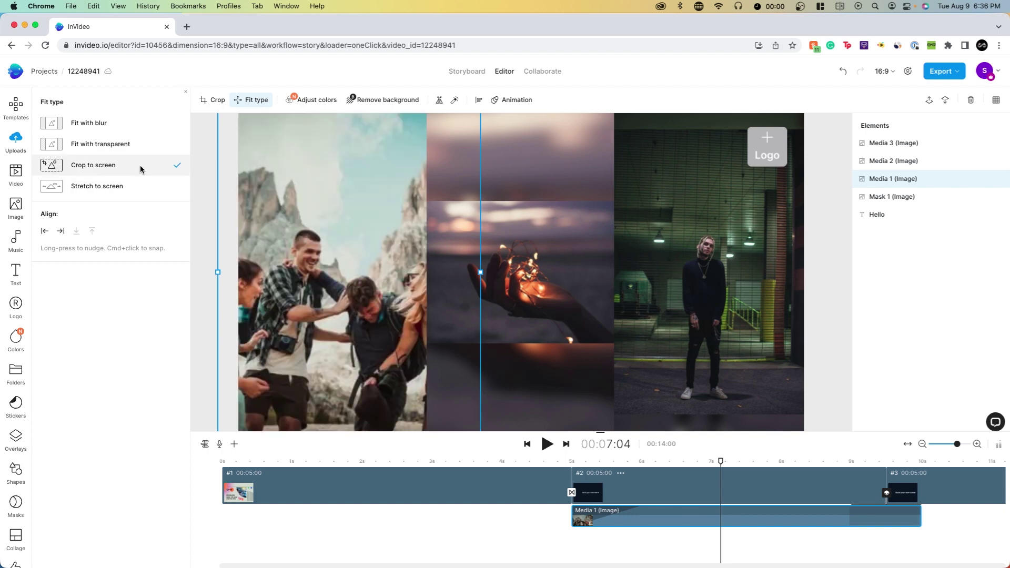
{"action": "left_click", "coordinate": [489, 268]}
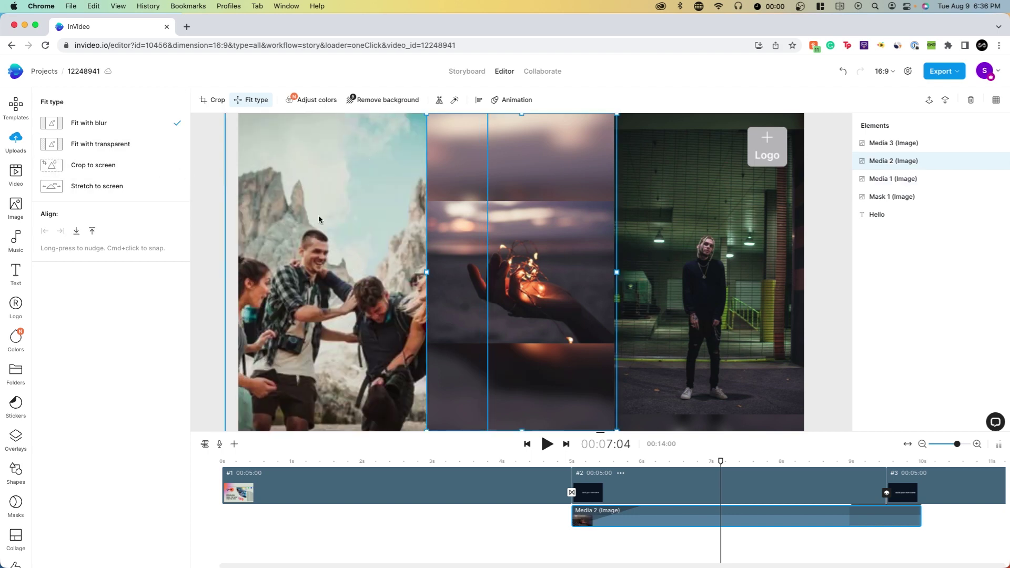
{"action": "left_click", "coordinate": [145, 164]}
{"action": "left_click", "coordinate": [96, 165]}
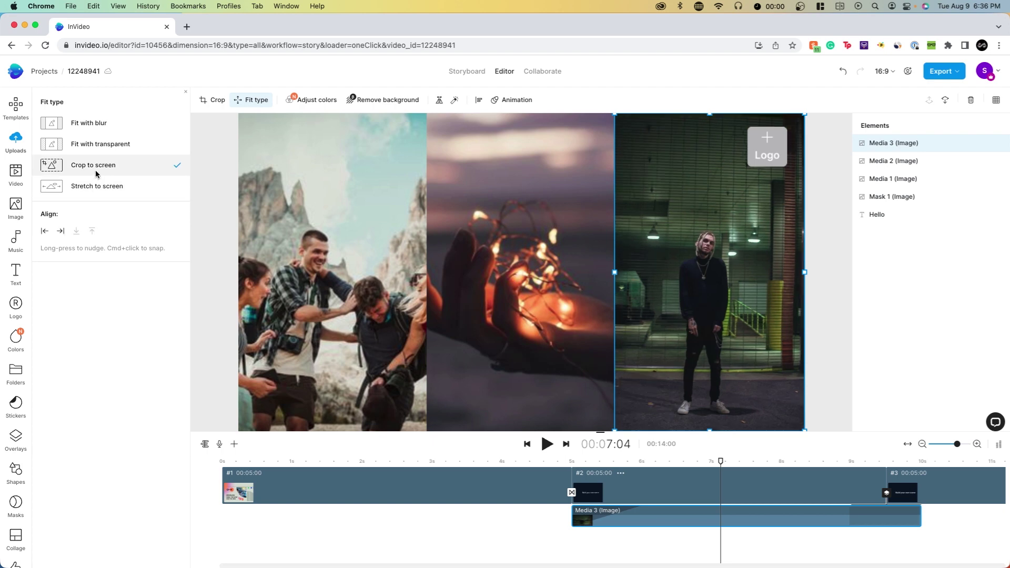
{"action": "left_click", "coordinate": [107, 145]}
{"action": "left_click", "coordinate": [108, 166]}
{"action": "left_click", "coordinate": [111, 166]}
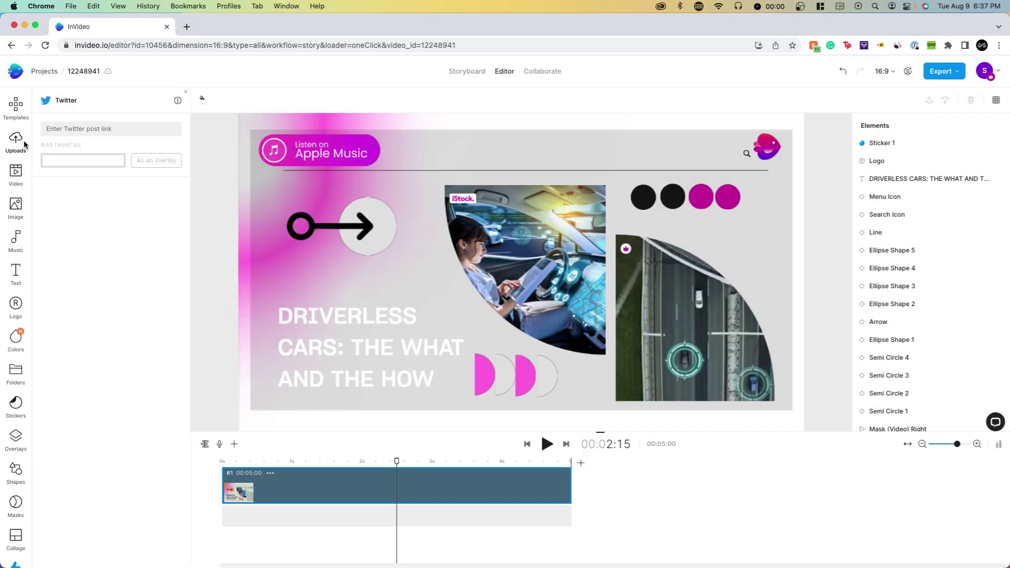
- Inspect the title slide's DRIVERLESS CARS text and car photo, then browse colour filters
{"action": "left_click", "coordinate": [401, 294]}
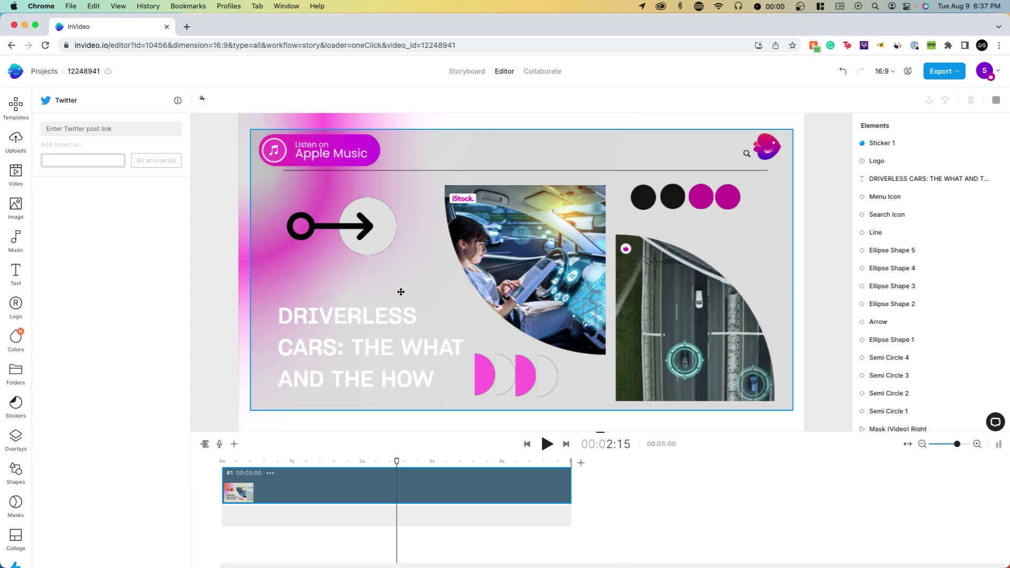
{"action": "left_click", "coordinate": [388, 323]}
{"action": "left_click", "coordinate": [521, 269]}
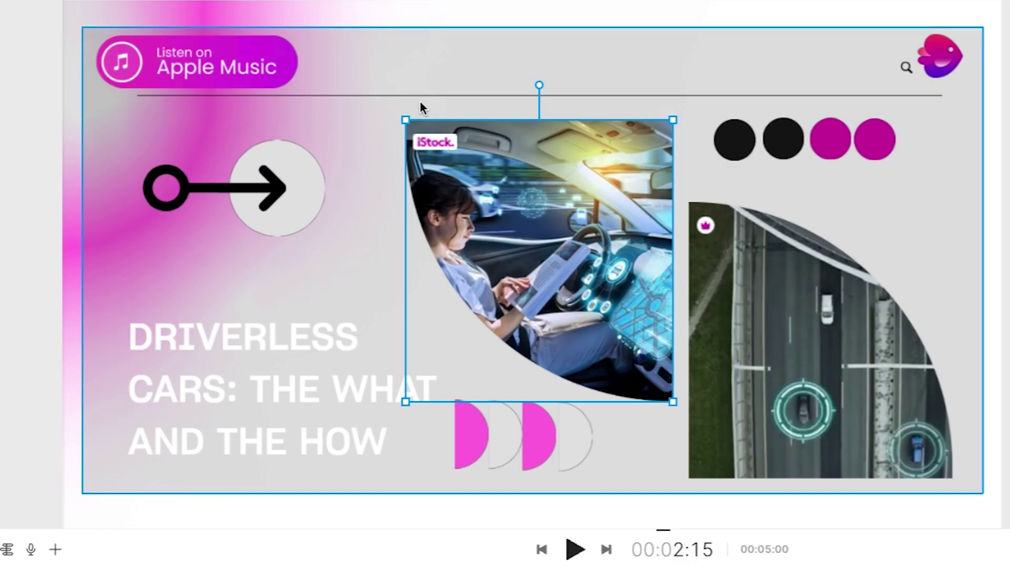
{"action": "left_click", "coordinate": [307, 409]}
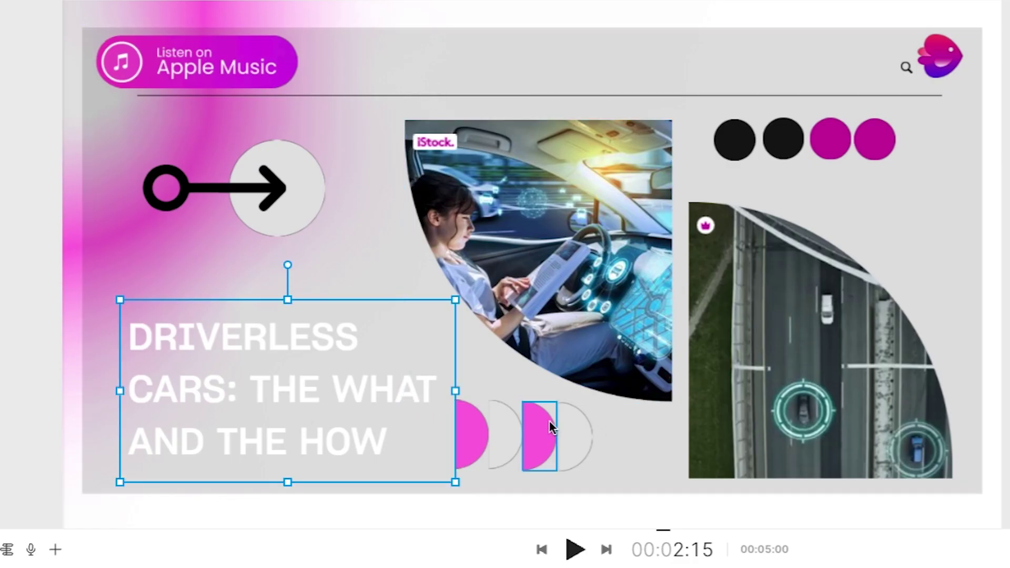
{"action": "left_click", "coordinate": [505, 330]}
{"action": "mouse_move", "coordinate": [402, 119]}
{"action": "left_mouse_down"}
{"action": "mouse_move", "coordinate": [448, 212]}
{"action": "mouse_move", "coordinate": [352, 96]}
{"action": "mouse_move", "coordinate": [246, 44]}
{"action": "mouse_move", "coordinate": [414, 165]}
{"action": "mouse_move", "coordinate": [293, 80]}
{"action": "mouse_move", "coordinate": [305, 88]}
{"action": "left_mouse_up"}
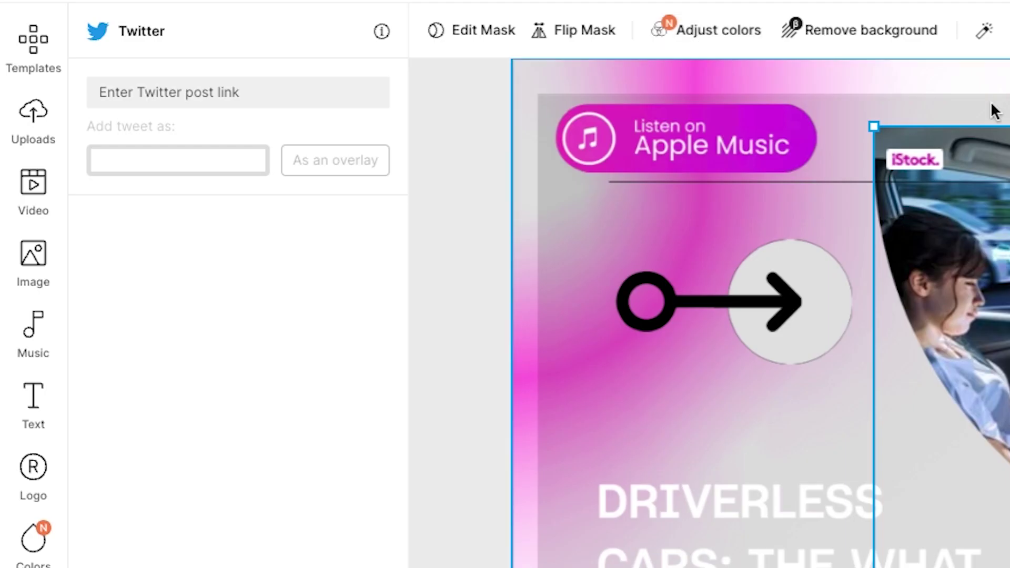
{"action": "left_click", "coordinate": [689, 31]}
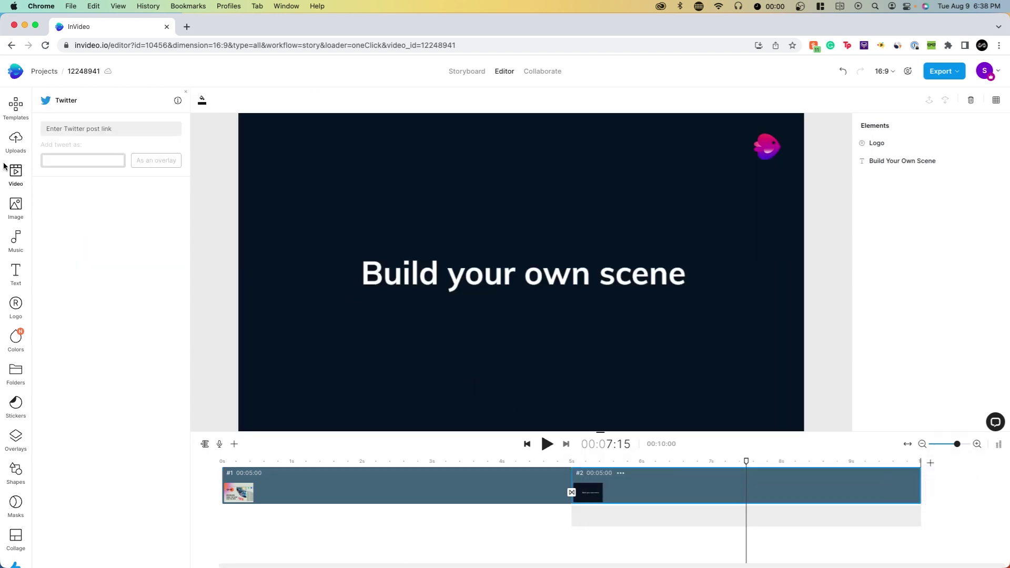
- Add the bubbles stock clip, trimmed to 00:03:53, to the second scene and preview it
{"action": "left_click", "coordinate": [16, 175]}
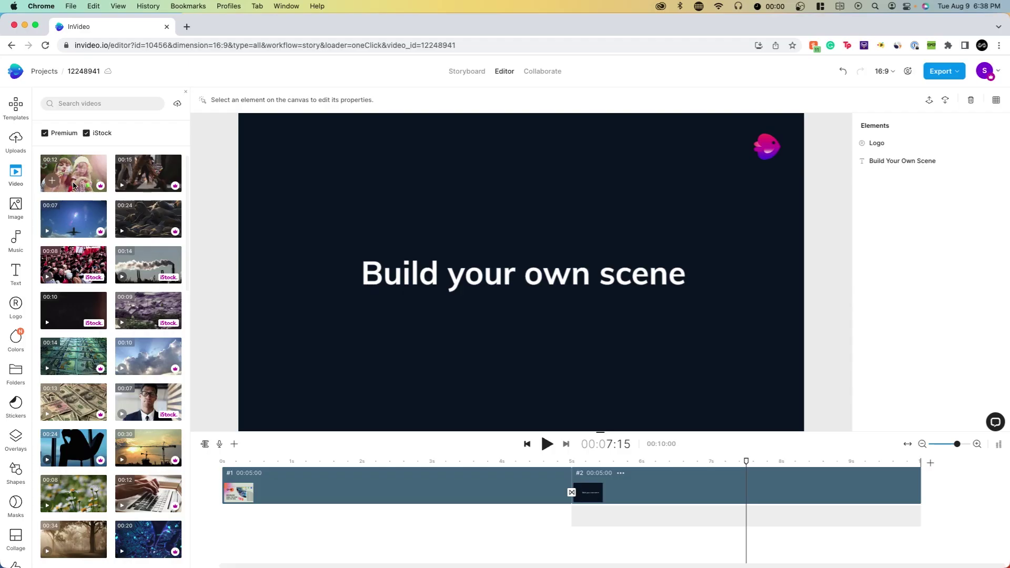
{"action": "left_click", "coordinate": [75, 182]}
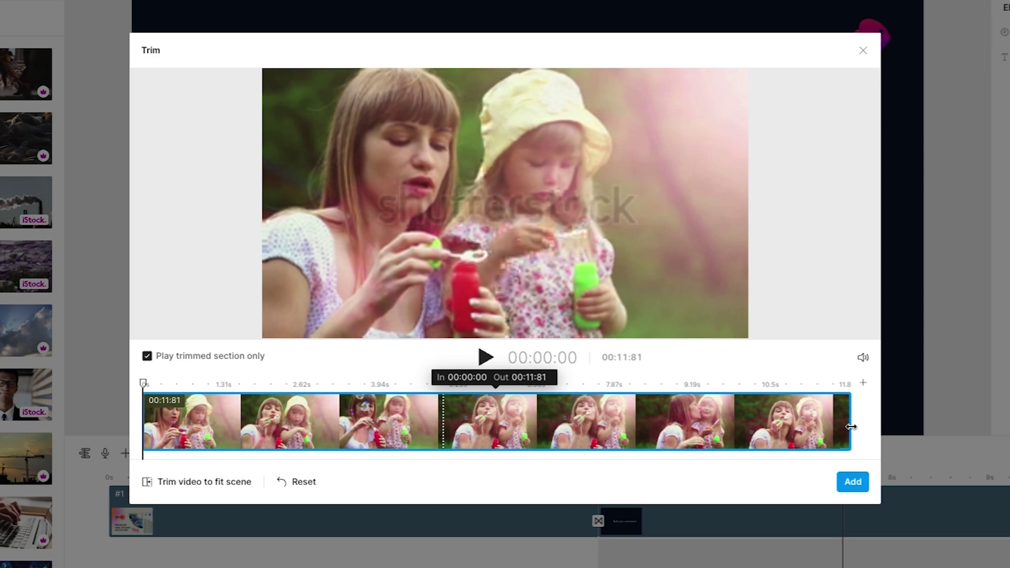
{"action": "left_click_drag", "start_coordinate": [850, 426], "coordinate": [354, 426]}
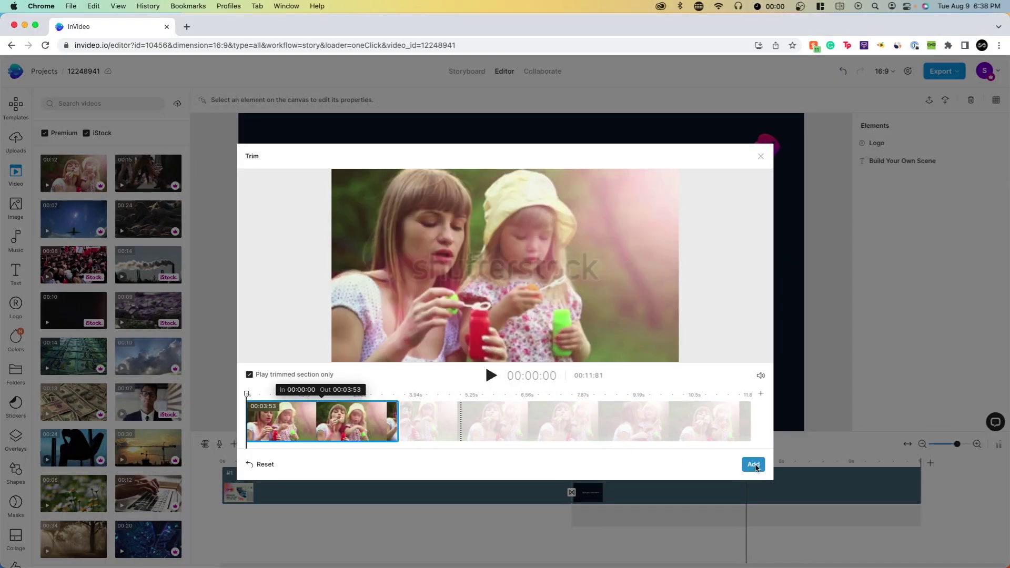
{"action": "left_click", "coordinate": [754, 464]}
{"action": "left_click_drag", "start_coordinate": [605, 462], "coordinate": [741, 473]}
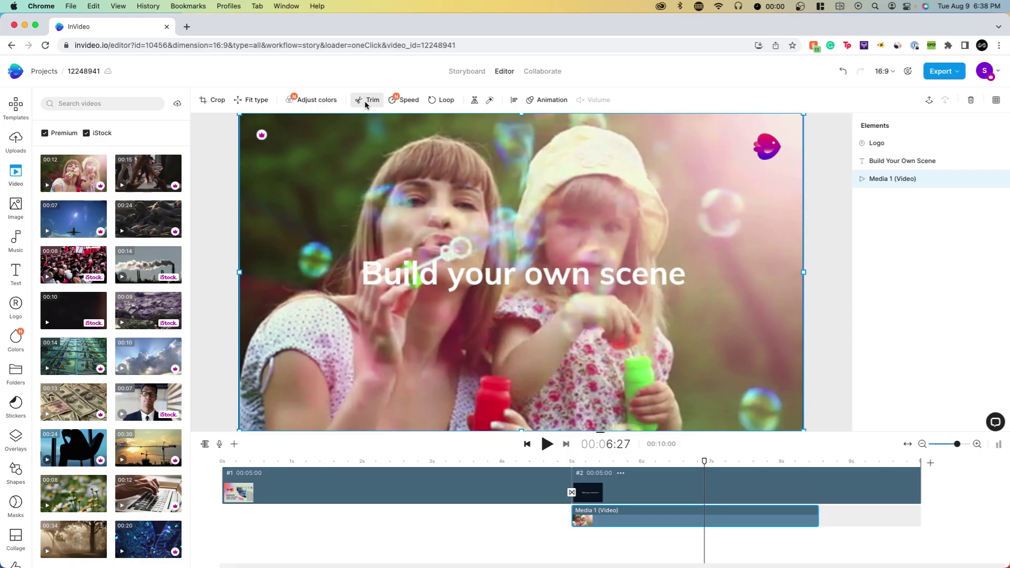
- Review the clip's Trim and Speed settings without changing them
{"action": "left_click", "coordinate": [365, 100]}
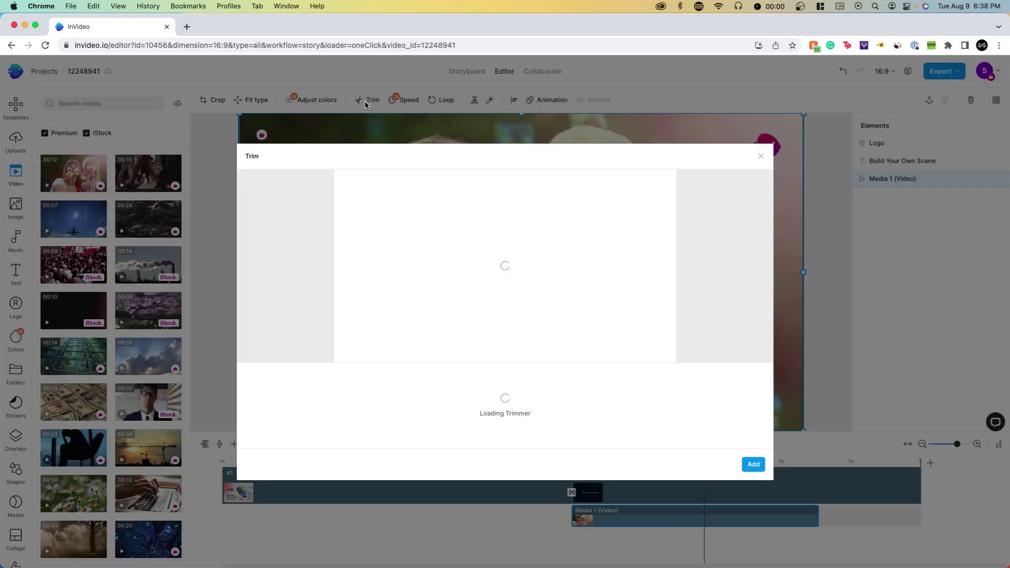
{"action": "key", "text": "Escape"}
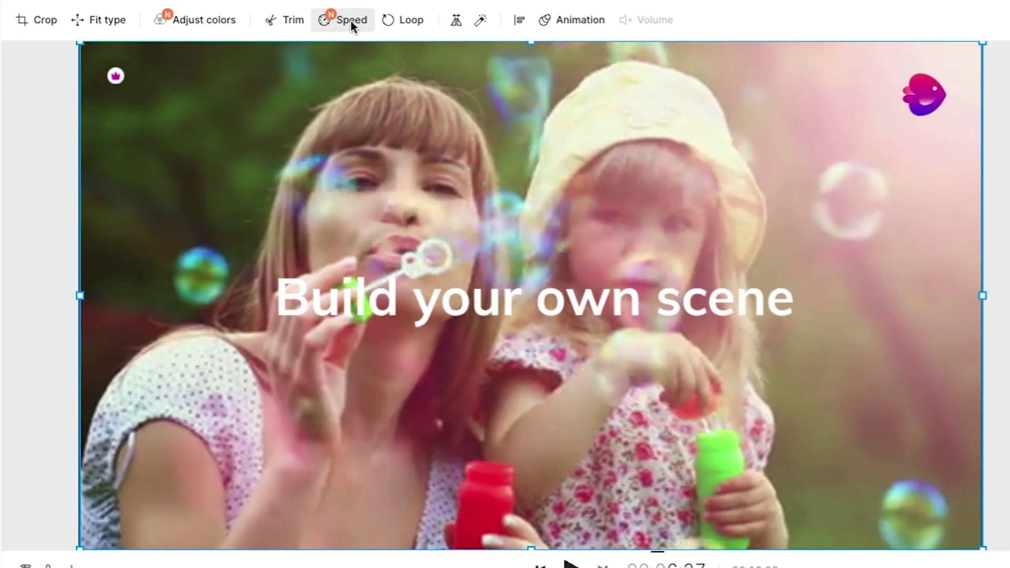
{"action": "left_click", "coordinate": [407, 101]}
{"action": "left_click", "coordinate": [372, 219]}
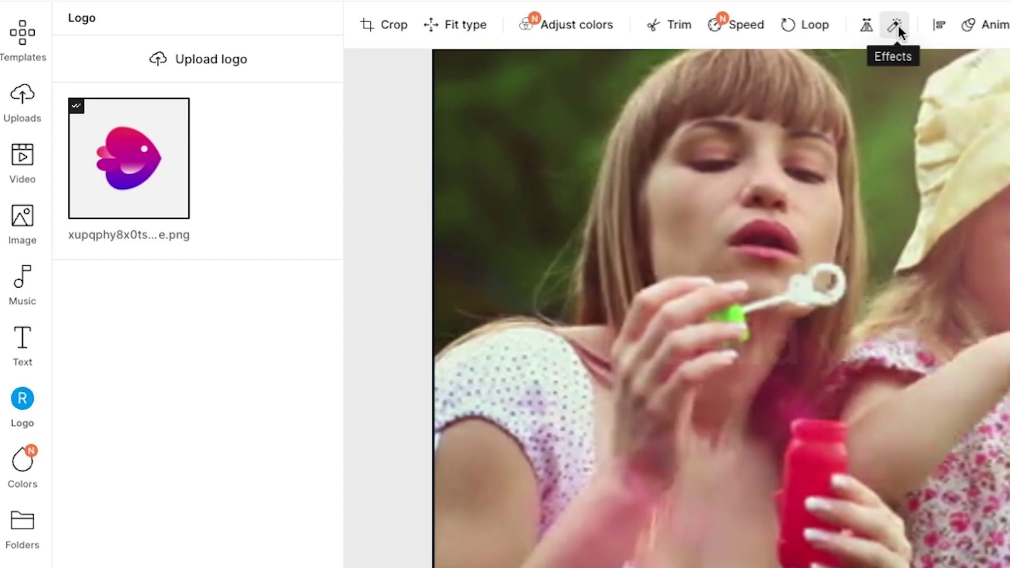
- Enable Blending on the bubbles clip and flip it horizontally, undoing a vertical flip
{"action": "left_click", "coordinate": [898, 30]}
{"action": "left_click", "coordinate": [299, 119]}
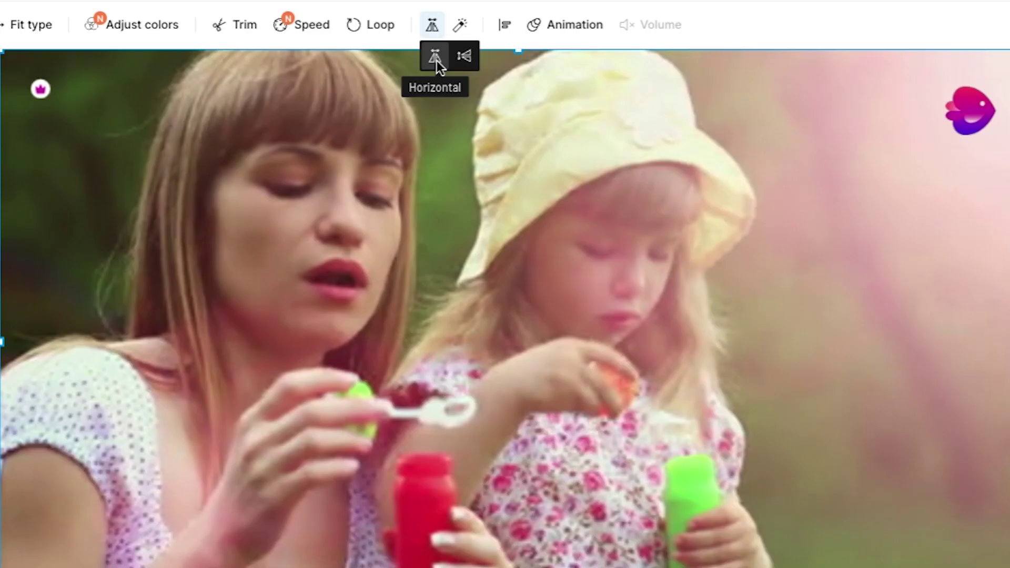
{"action": "left_click", "coordinate": [476, 118]}
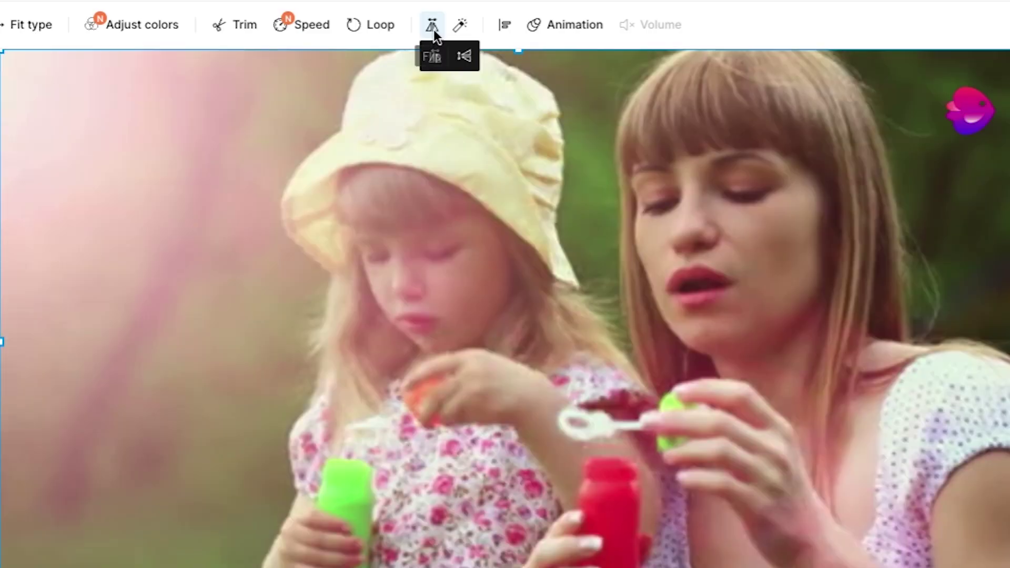
{"action": "left_click", "coordinate": [490, 118]}
{"action": "left_click", "coordinate": [464, 58]}
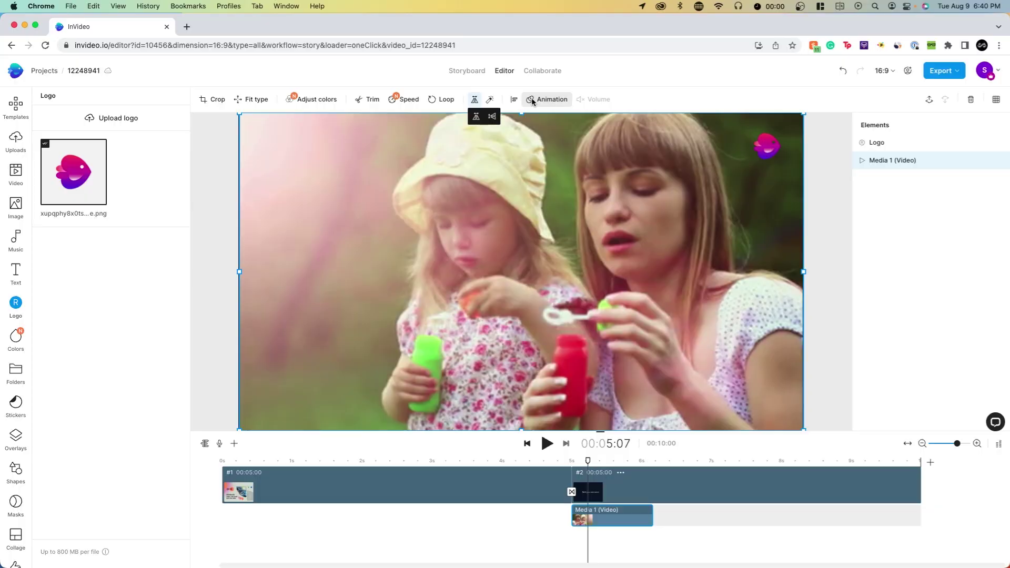
- Give the bubbles clip a Fade From left entrance animation and replay it
{"action": "left_click", "coordinate": [532, 97]}
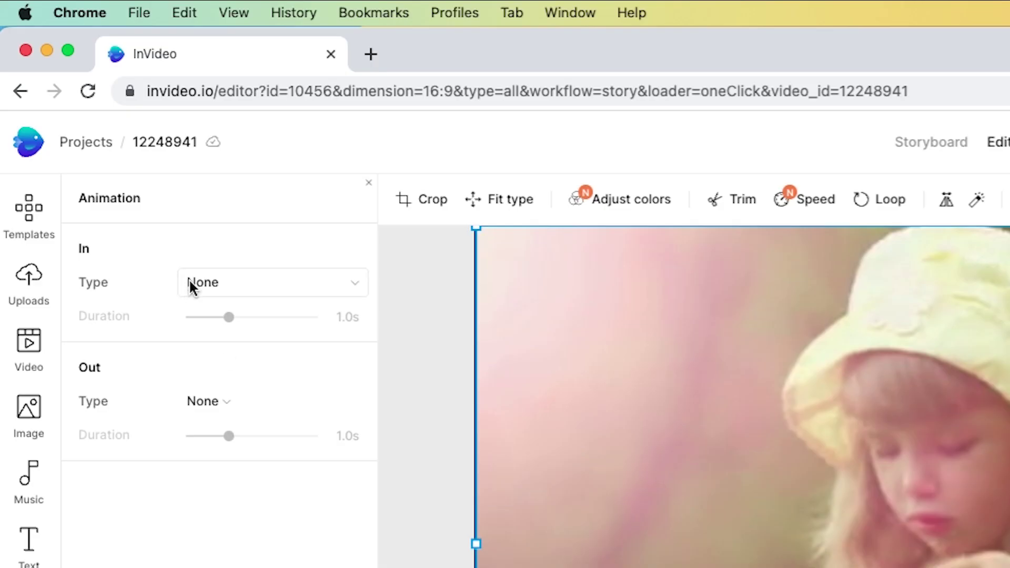
{"action": "left_click", "coordinate": [102, 143]}
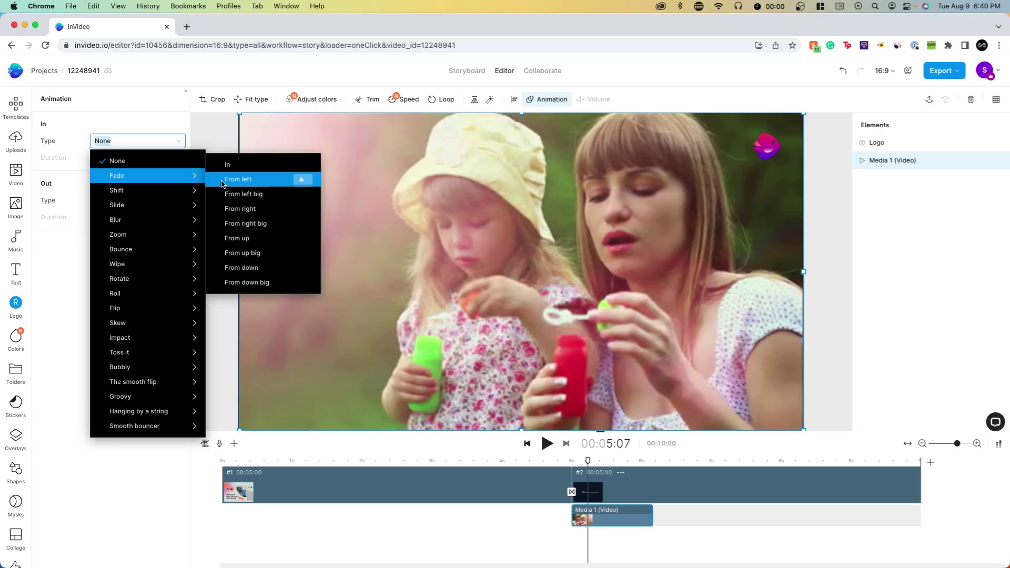
{"action": "left_click", "coordinate": [226, 183]}
{"action": "left_click", "coordinate": [594, 462]}
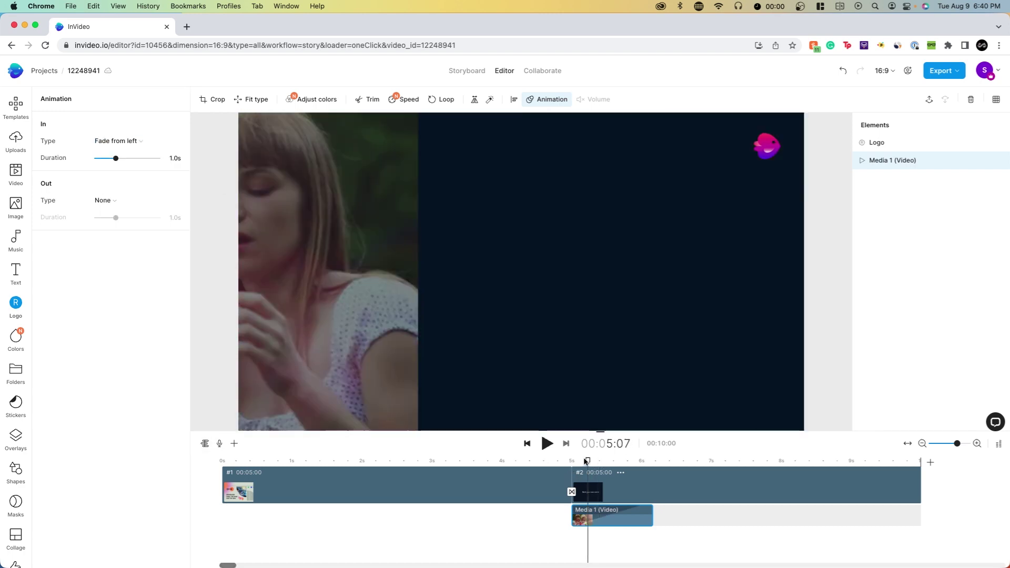
{"action": "left_click_drag", "start_coordinate": [595, 461], "coordinate": [630, 463]}
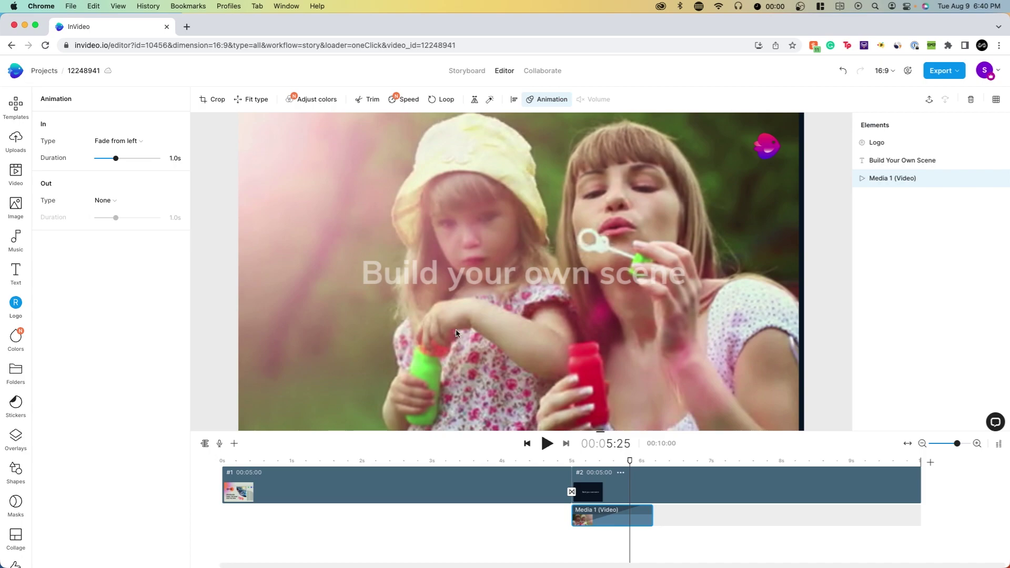
- Reorder the layers so the 'Build your own scene' title sits above Media 1 (Video)
{"action": "left_click", "coordinate": [646, 272]}
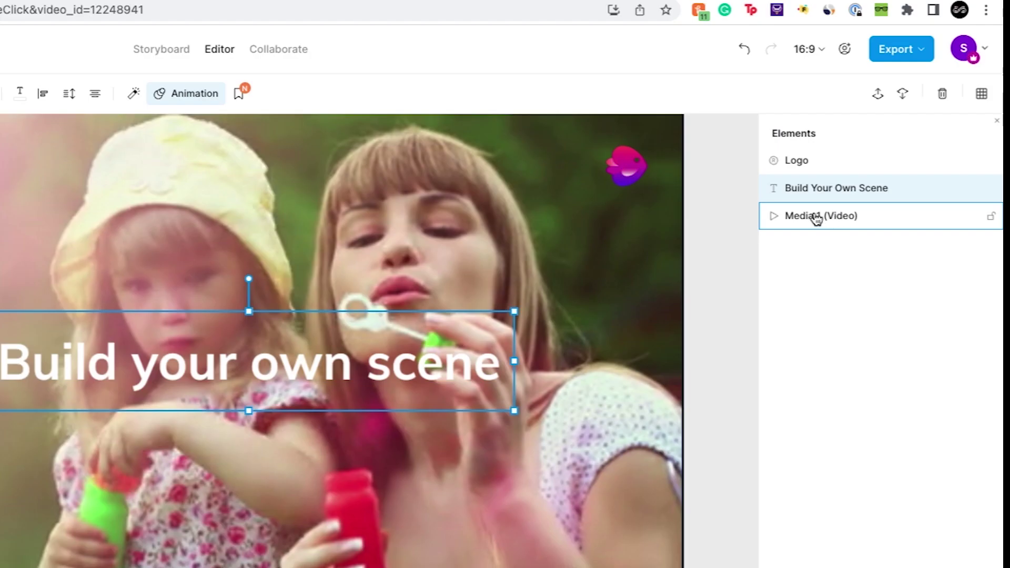
{"action": "left_click", "coordinate": [930, 101]}
{"action": "mouse_move", "coordinate": [836, 216]}
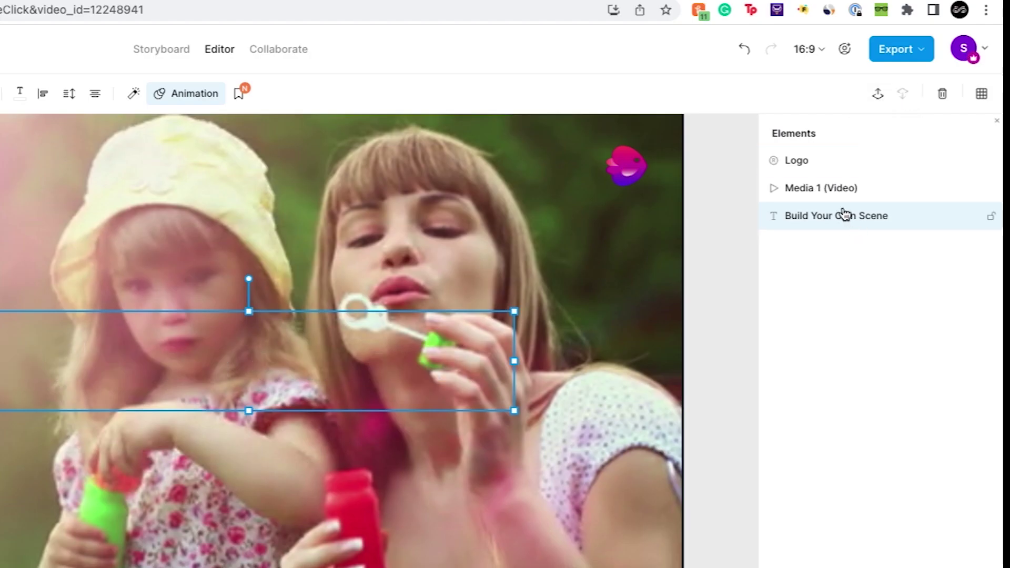
{"action": "mouse_move", "coordinate": [845, 215]}
{"action": "left_mouse_down"}
{"action": "mouse_move", "coordinate": [844, 194]}
{"action": "mouse_move", "coordinate": [849, 225]}
{"action": "mouse_move", "coordinate": [849, 189]}
{"action": "mouse_move", "coordinate": [849, 224]}
{"action": "left_mouse_up"}
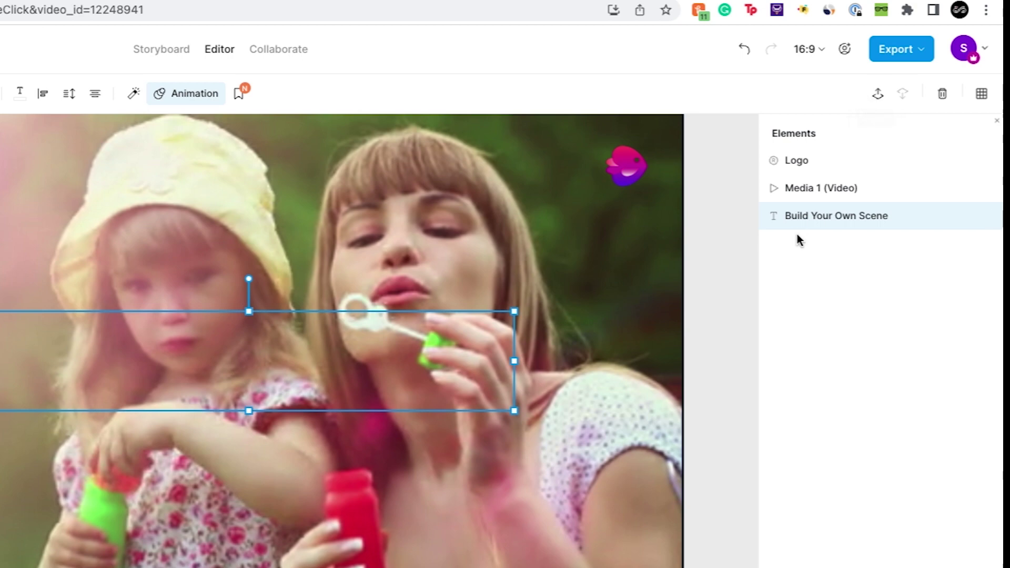
{"action": "left_click_drag", "start_coordinate": [808, 226], "coordinate": [812, 191]}
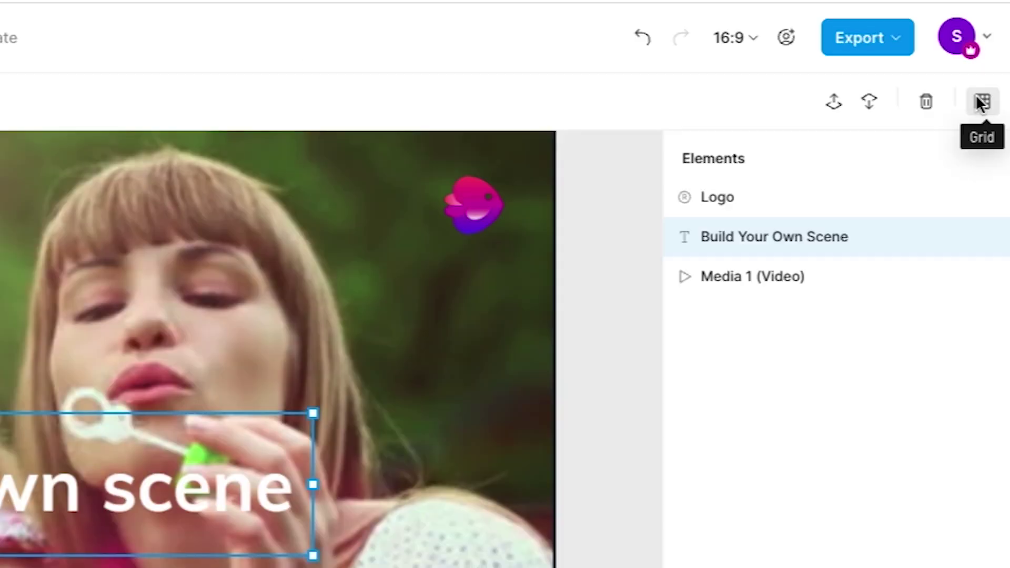
{"action": "left_click", "coordinate": [980, 95]}
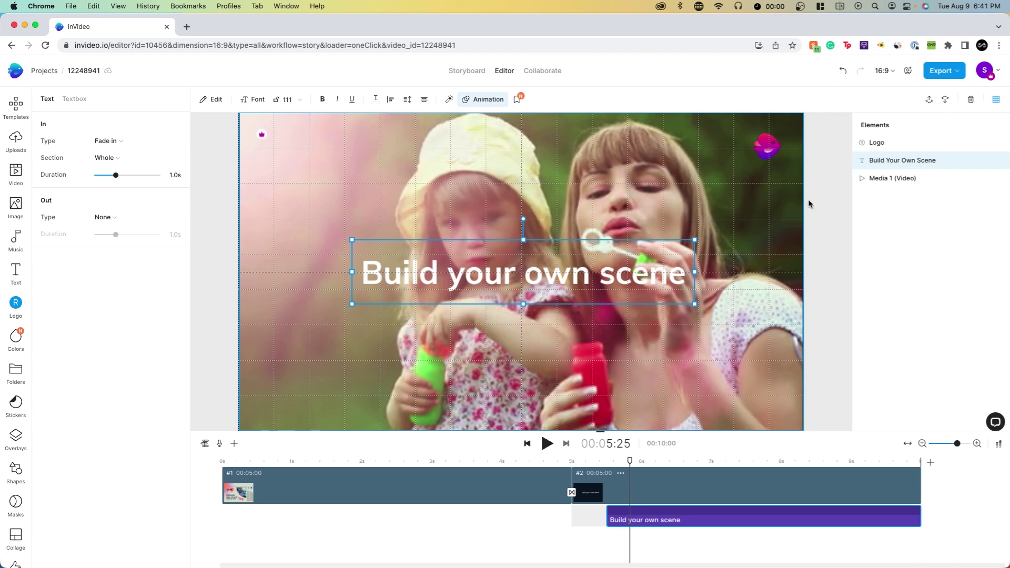
{"action": "left_click_drag", "start_coordinate": [629, 461], "coordinate": [642, 461]}
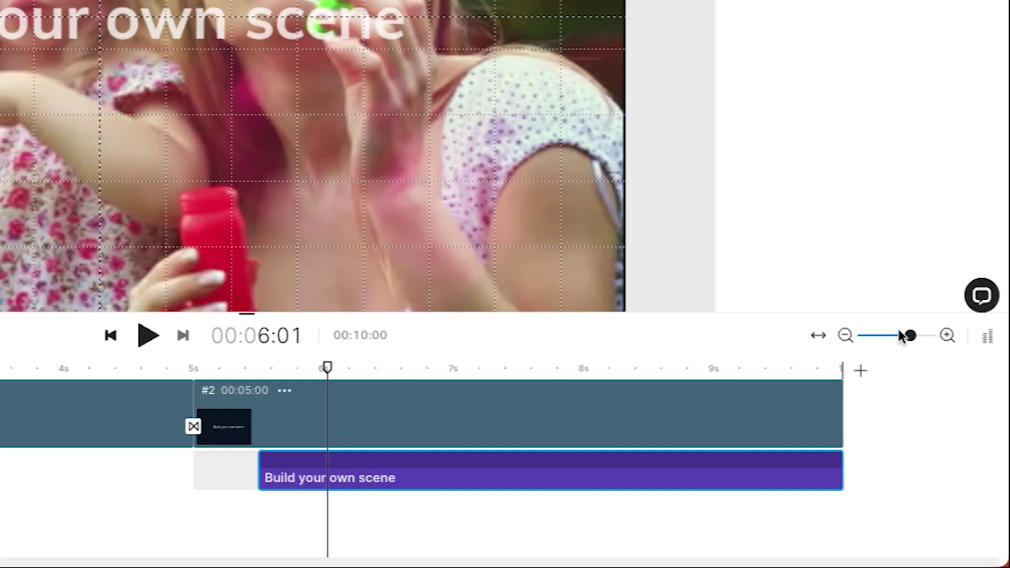
{"action": "mouse_move", "coordinate": [901, 336]}
{"action": "left_mouse_down"}
{"action": "mouse_move", "coordinate": [873, 338]}
{"action": "mouse_move", "coordinate": [920, 338]}
{"action": "mouse_move", "coordinate": [892, 338]}
{"action": "left_mouse_up"}
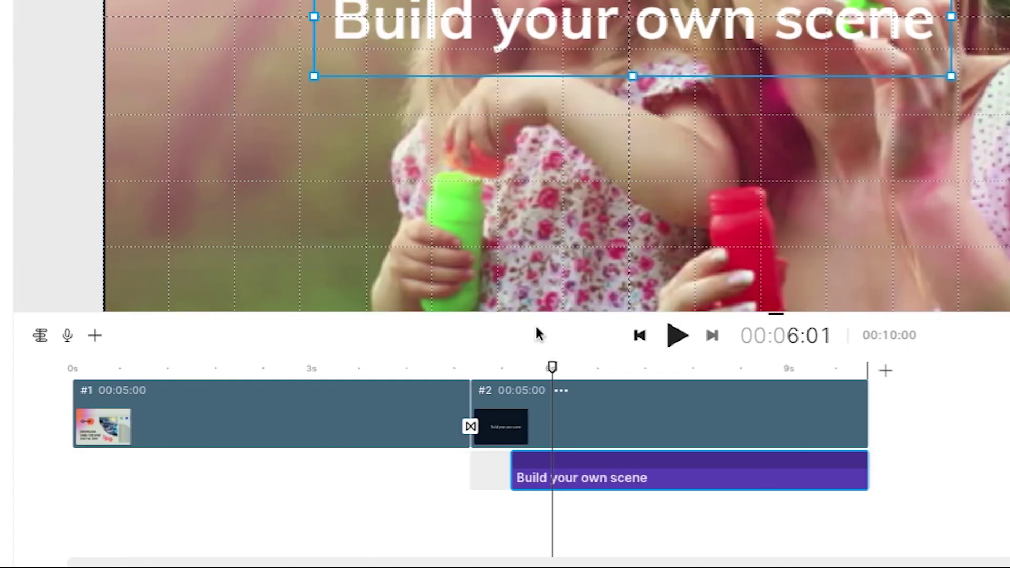
{"action": "left_click_drag", "start_coordinate": [551, 368], "coordinate": [227, 367]}
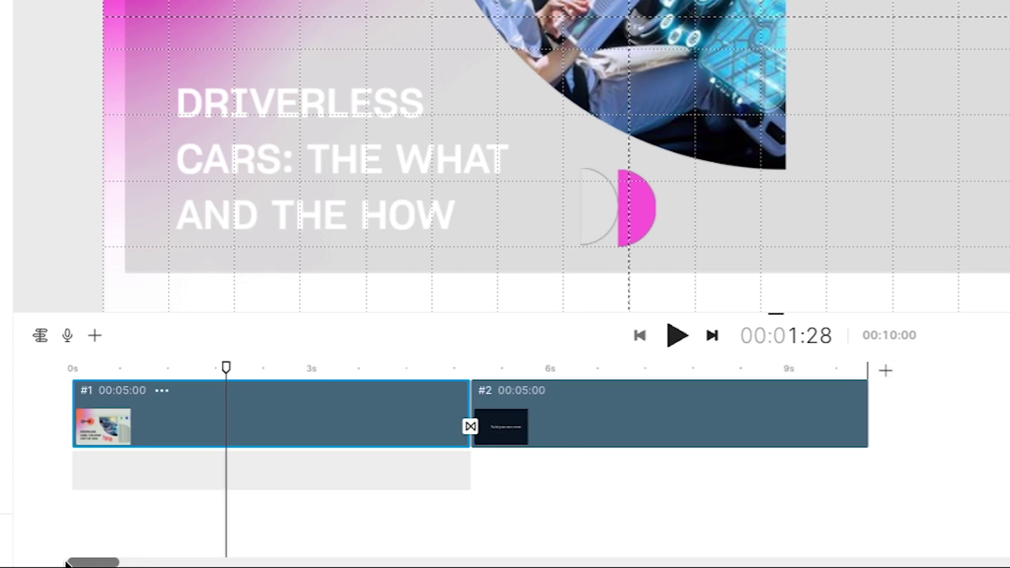
{"action": "left_click", "coordinate": [596, 378]}
{"action": "left_click_drag", "start_coordinate": [510, 471], "coordinate": [462, 479]}
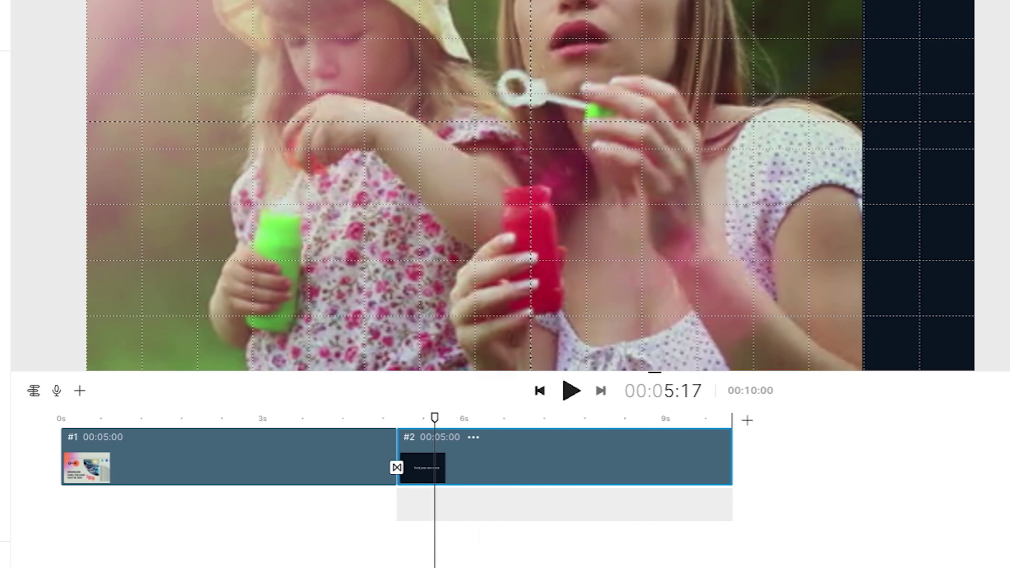
{"action": "left_click", "coordinate": [470, 468]}
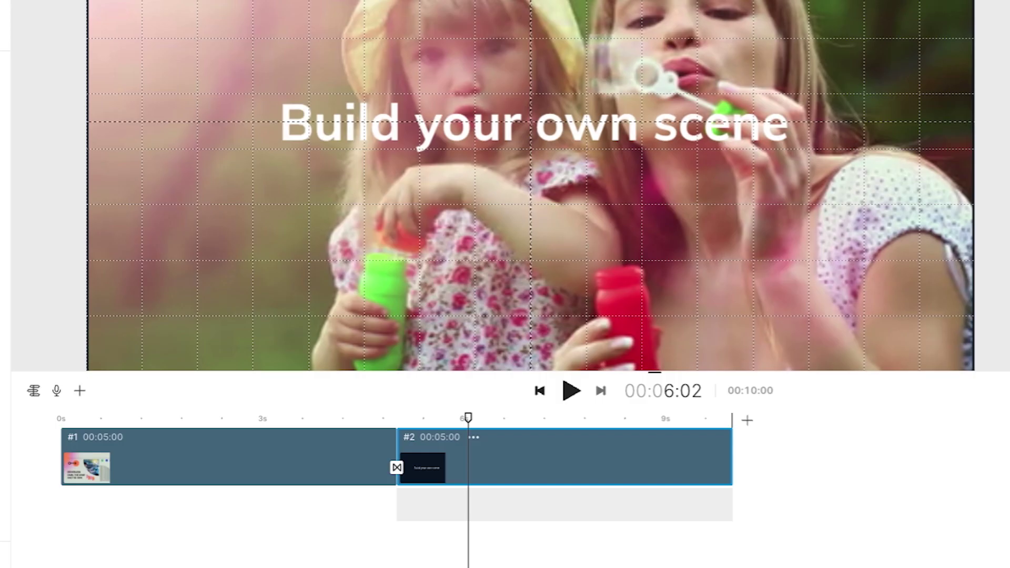
{"action": "left_click", "coordinate": [833, 247]}
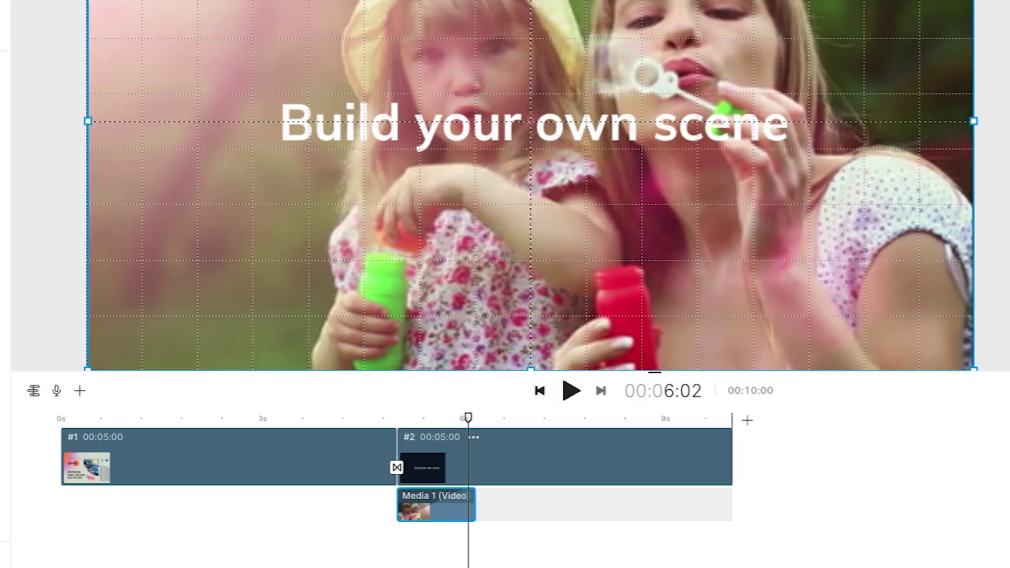
{"action": "left_click", "coordinate": [32, 392]}
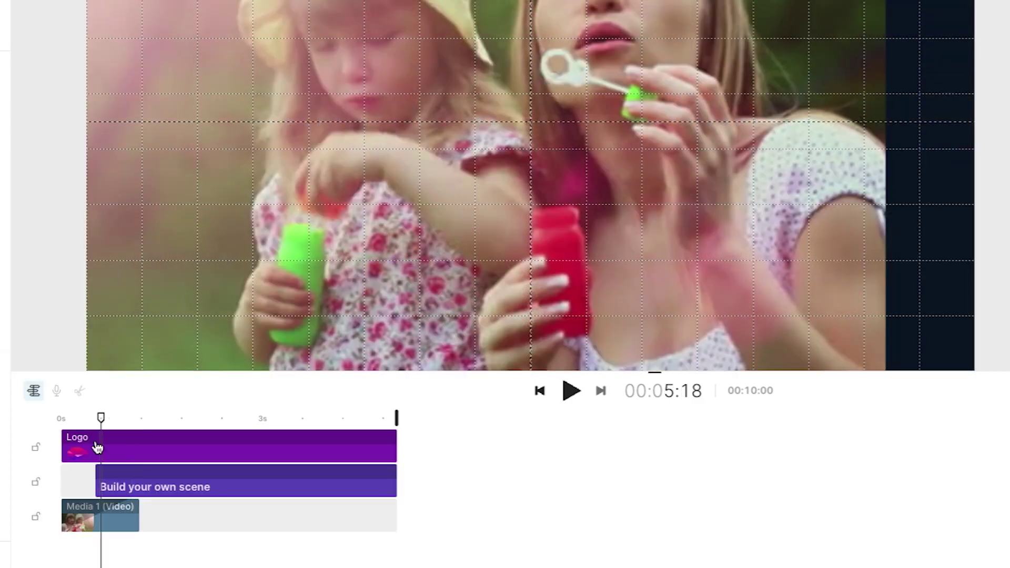
{"action": "left_click", "coordinate": [33, 389]}
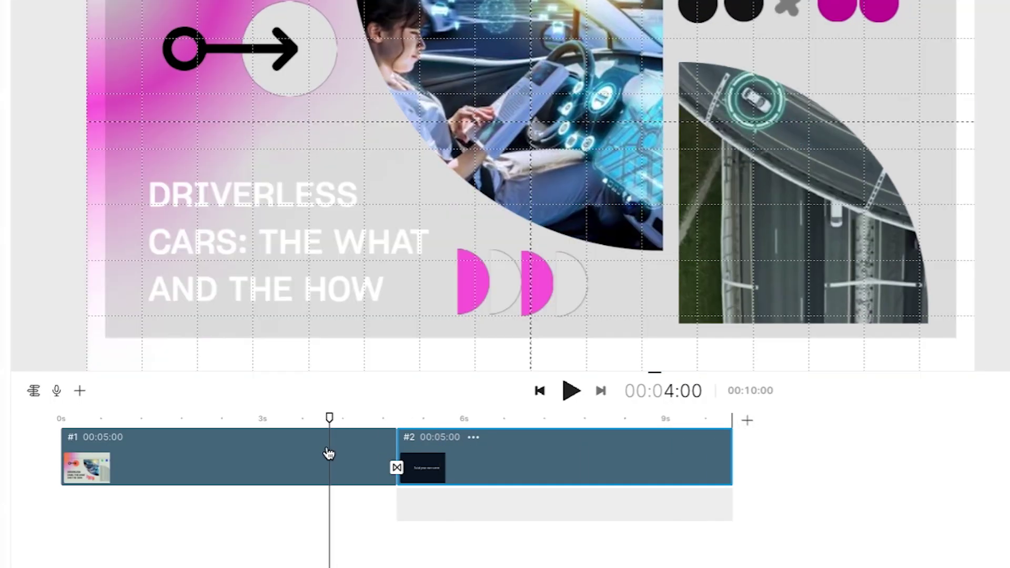
{"action": "left_click", "coordinate": [441, 461]}
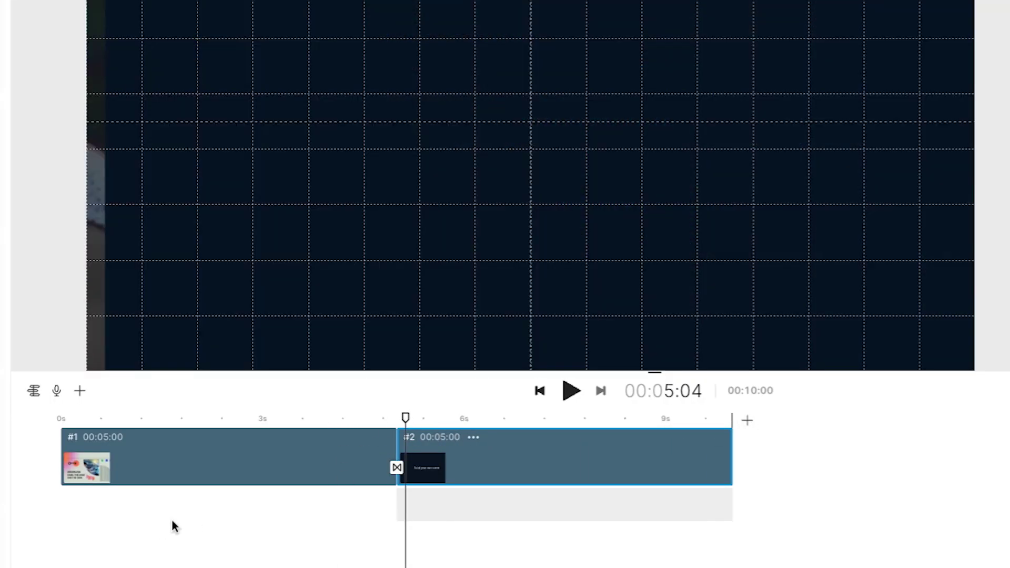
{"action": "scroll", "coordinate": [335, 494], "scroll_direction": "up", "scroll_amount": 3}
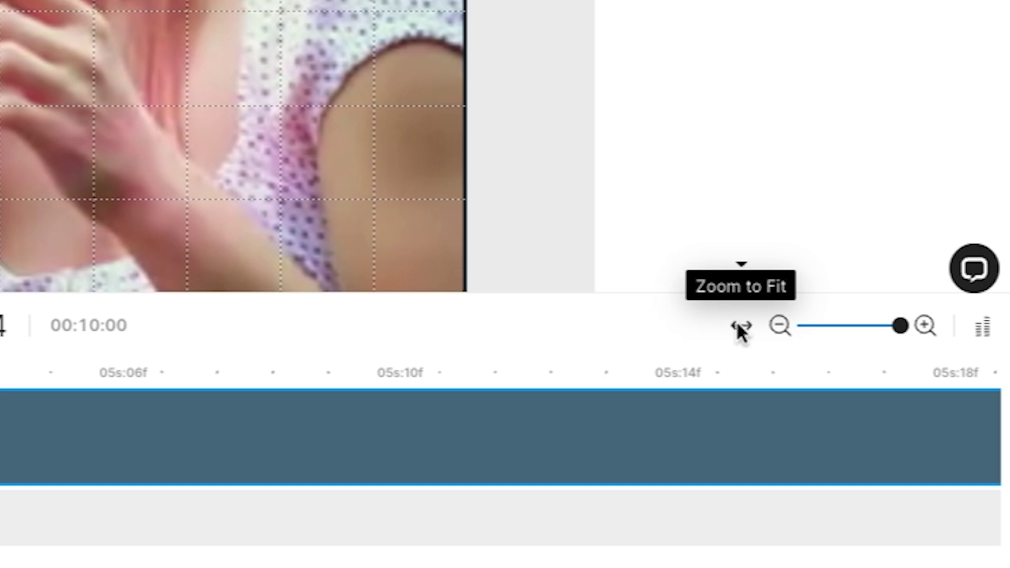
{"action": "left_click", "coordinate": [740, 330]}
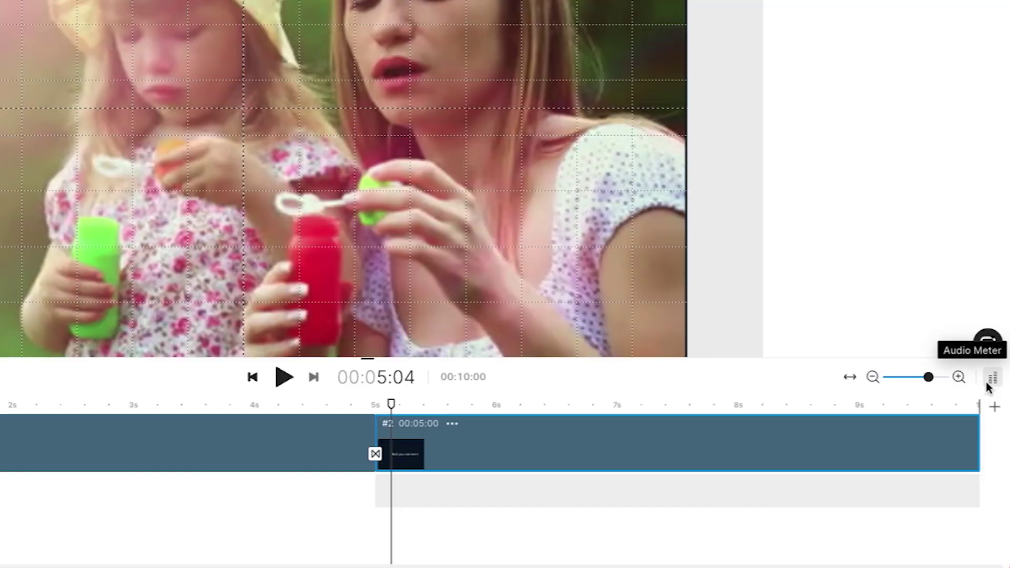
- Show the audio meters, then crop the street-crossing video to a smaller area
{"action": "left_click", "coordinate": [991, 379]}
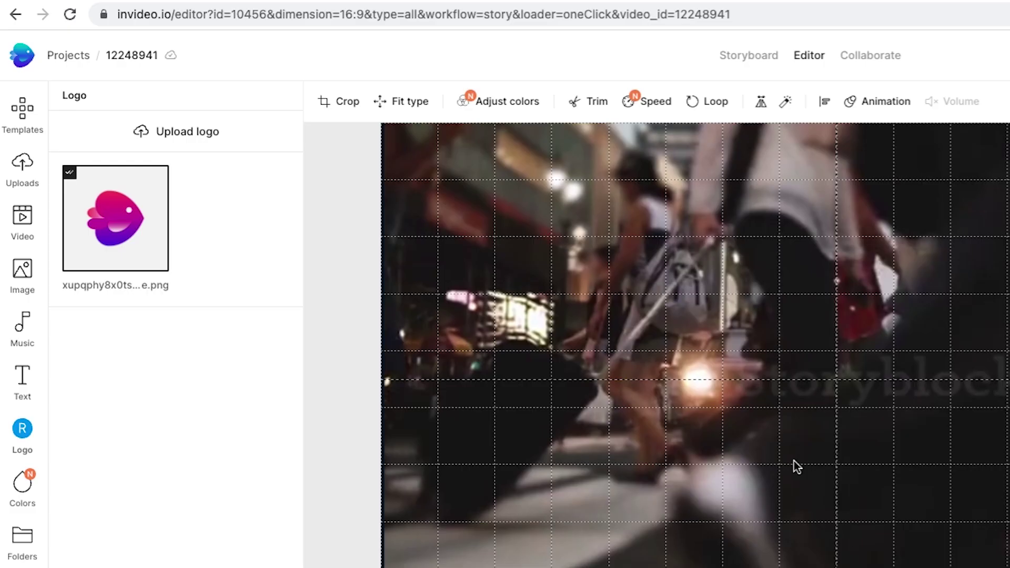
{"action": "left_click", "coordinate": [334, 96]}
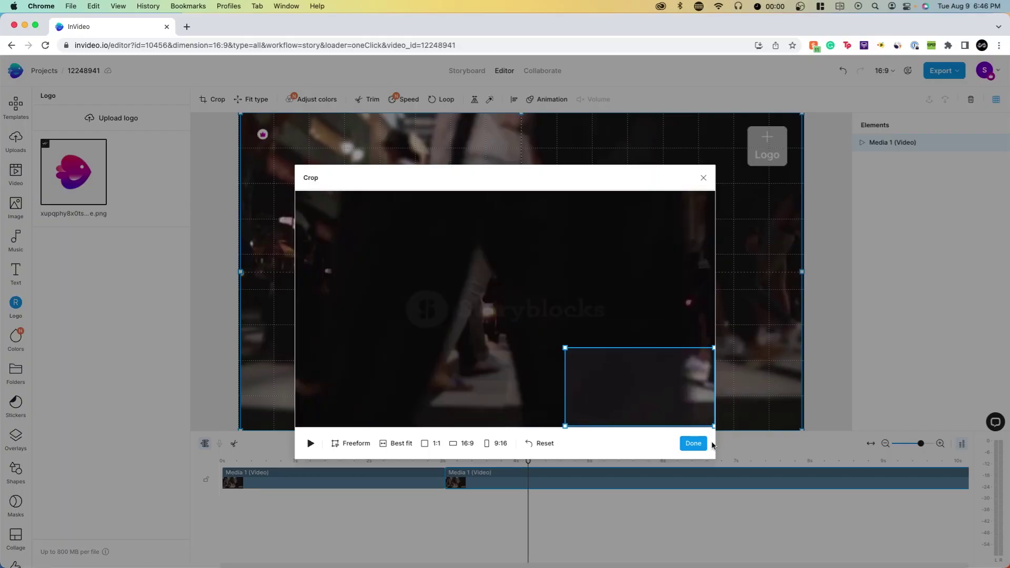
{"action": "left_click", "coordinate": [692, 443]}
{"action": "left_click", "coordinate": [652, 466]}
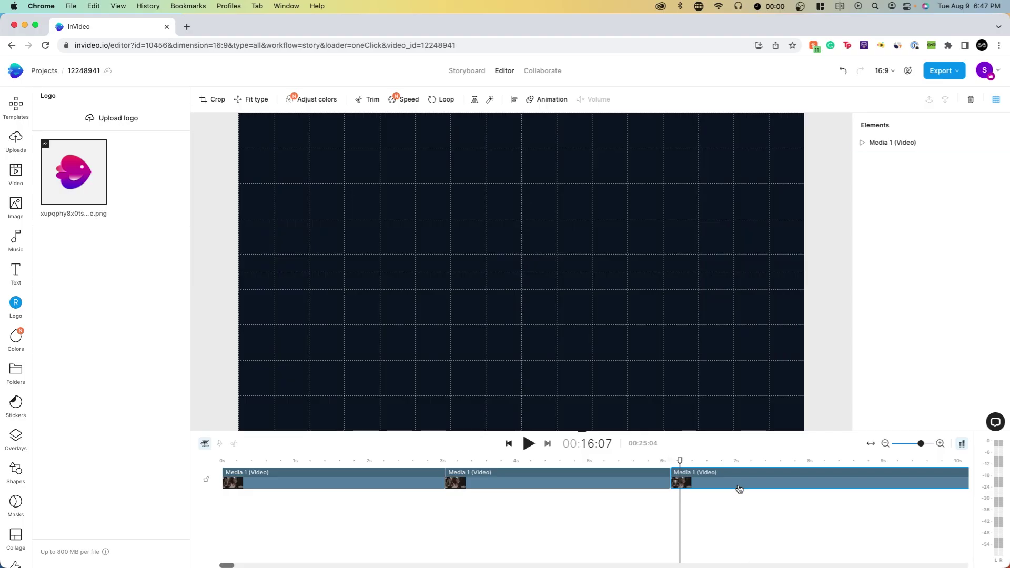
- Split the street clip at two points and delete the middle piece, shortening it to 24:12
{"action": "left_click_drag", "start_coordinate": [537, 471], "coordinate": [556, 471]}
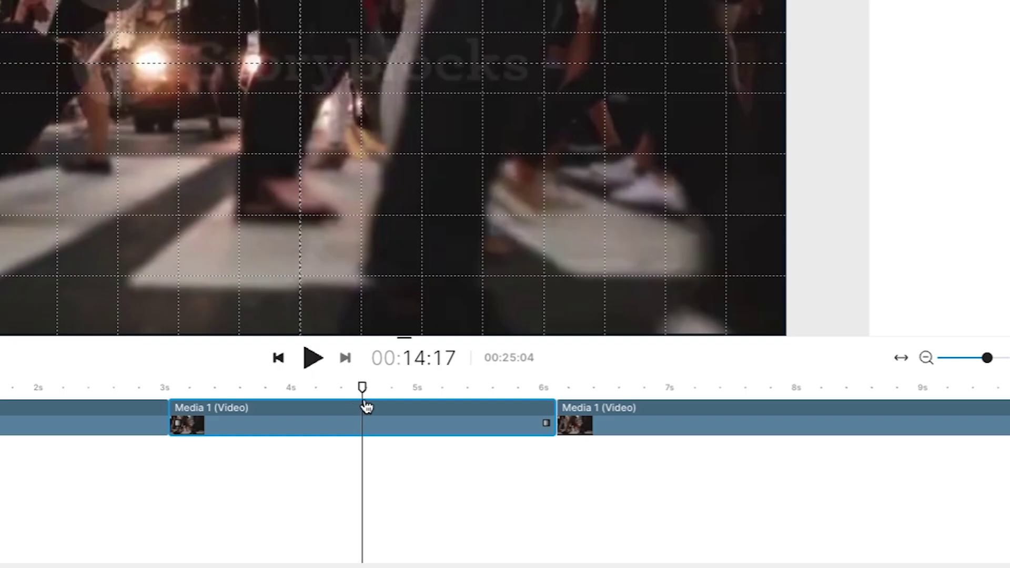
{"action": "key", "text": "s"}
{"action": "left_click_drag", "start_coordinate": [558, 471], "coordinate": [597, 461]}
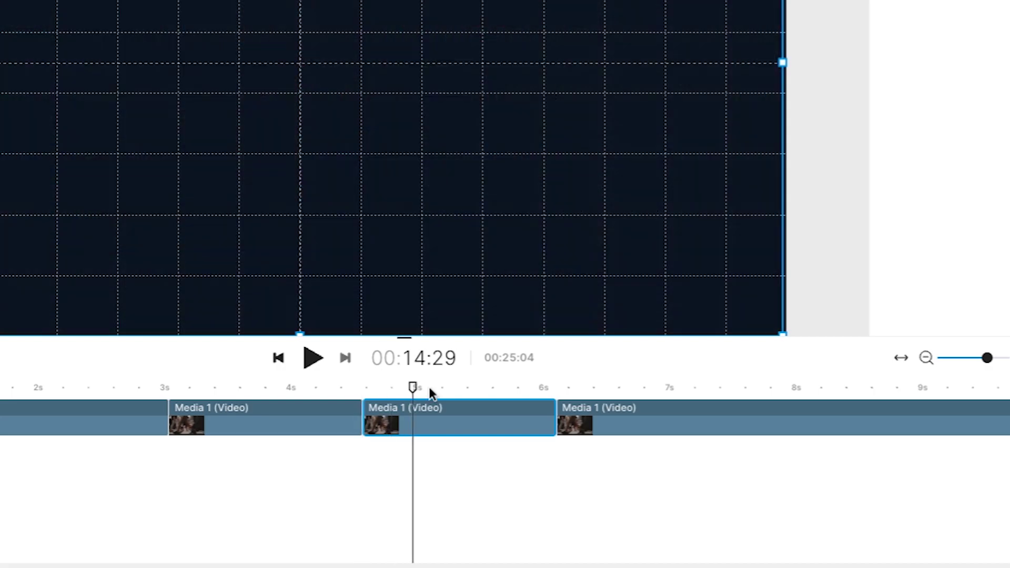
{"action": "left_click", "coordinate": [463, 387]}
{"action": "key", "text": "s"}
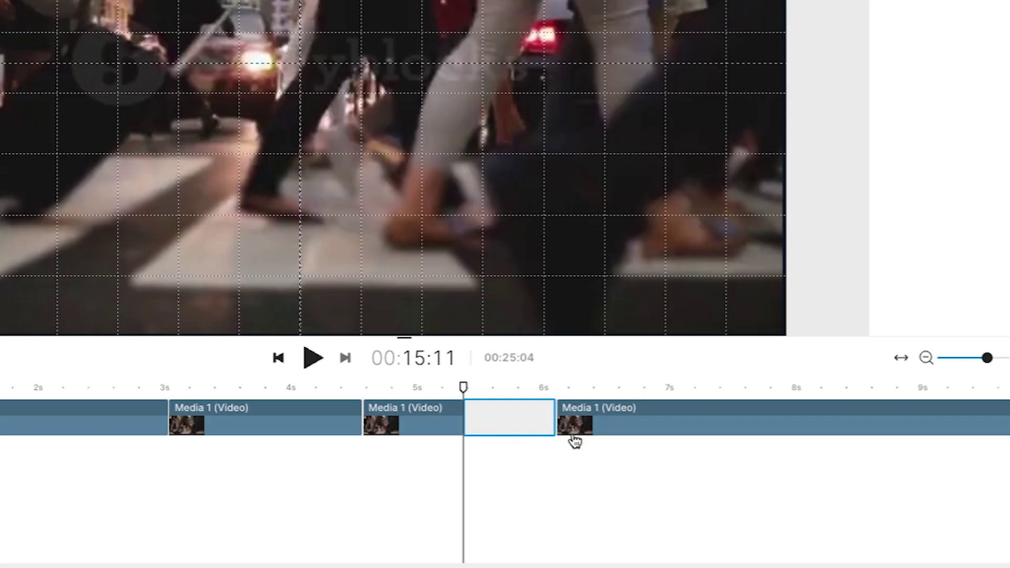
{"action": "key", "text": "Delete"}
{"action": "left_click_drag", "start_coordinate": [463, 387], "coordinate": [444, 392]}
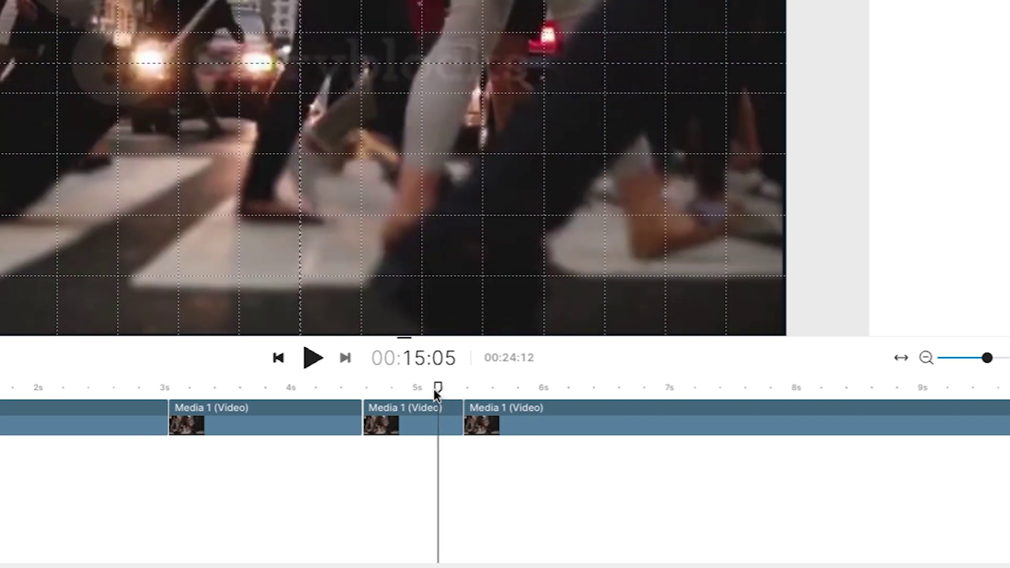
{"action": "left_click_drag", "start_coordinate": [614, 470], "coordinate": [579, 466]}
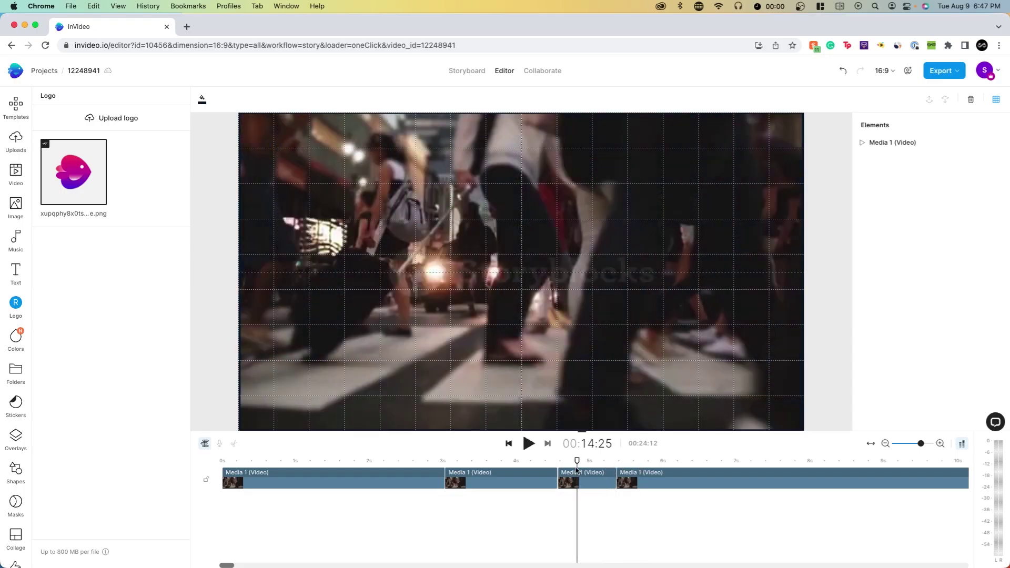
- Resize the project to a Square 1:1 copy and select scene 3 in the new tab
{"action": "left_click", "coordinate": [885, 72]}
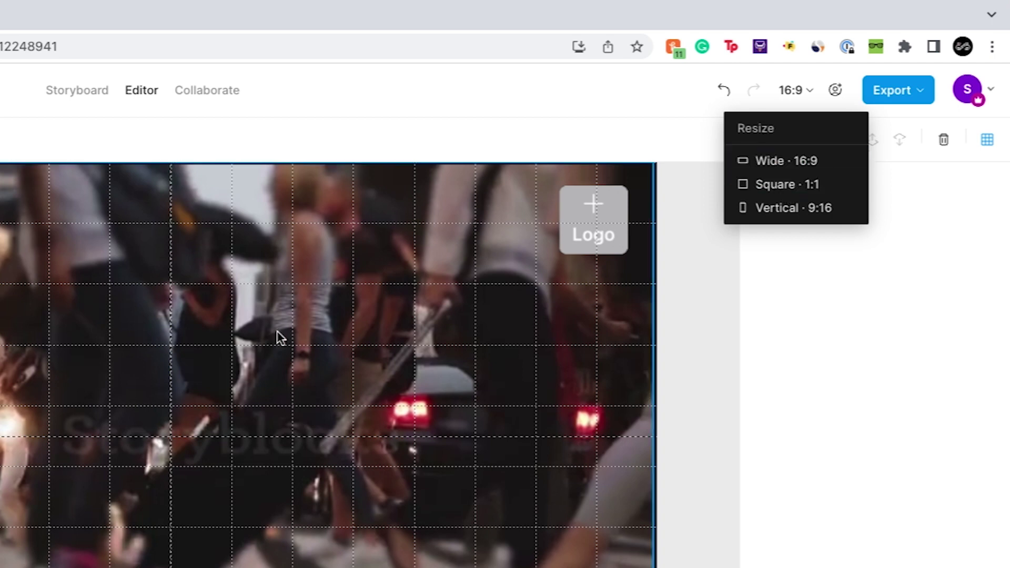
{"action": "left_click", "coordinate": [808, 185]}
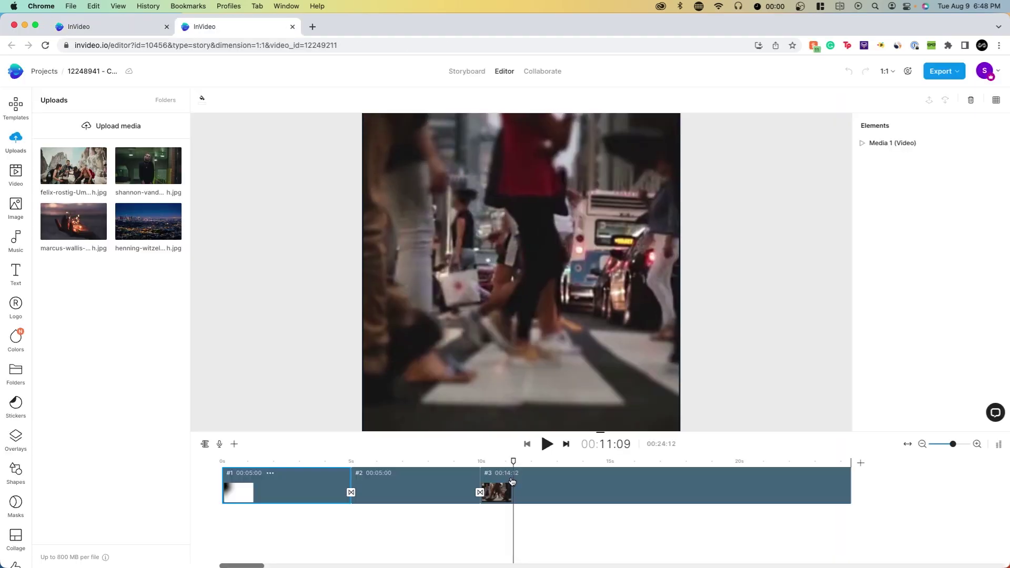
{"action": "left_click", "coordinate": [525, 485]}
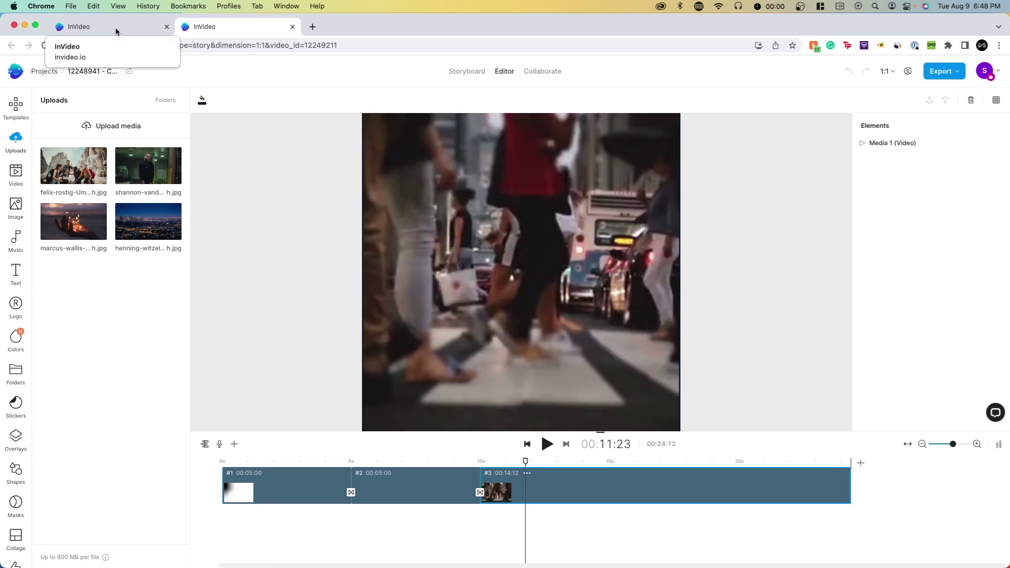
- Export the original widescreen project at 1080p, check the auto-resize sizes, then close the preview
{"action": "left_click", "coordinate": [116, 28]}
{"action": "left_click", "coordinate": [953, 74]}
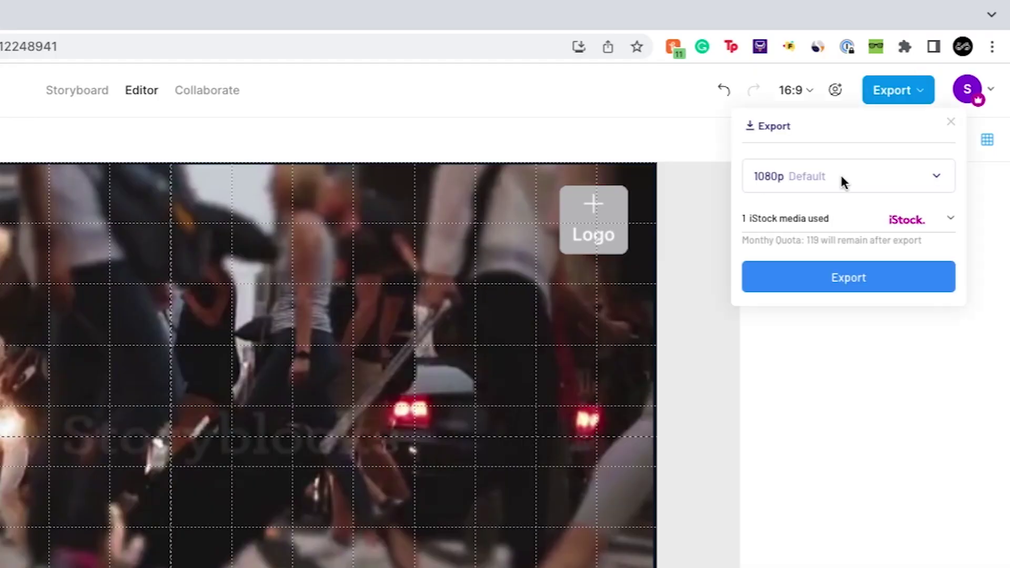
{"action": "left_click", "coordinate": [841, 177]}
{"action": "left_click", "coordinate": [855, 273]}
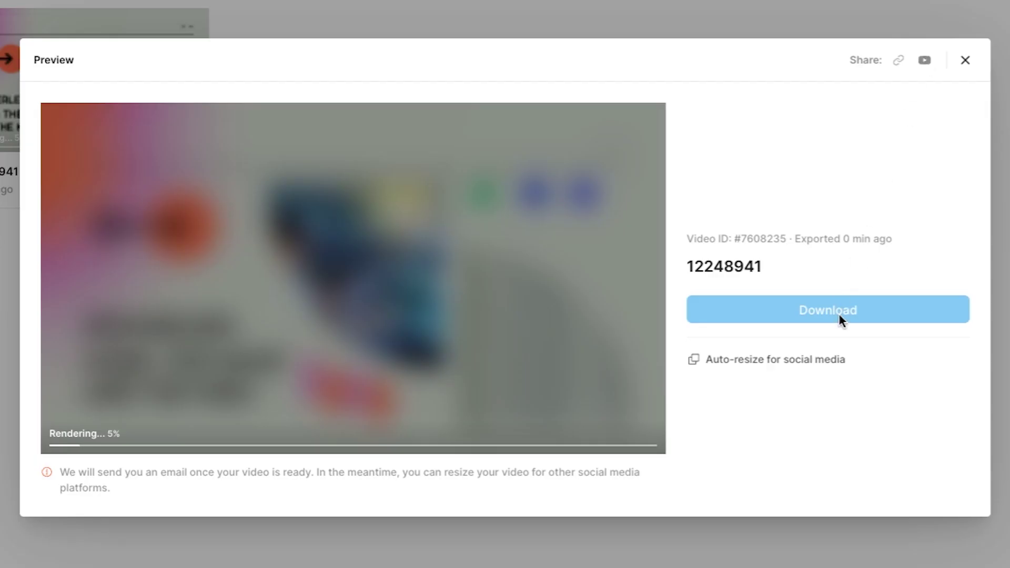
{"action": "left_click", "coordinate": [755, 361]}
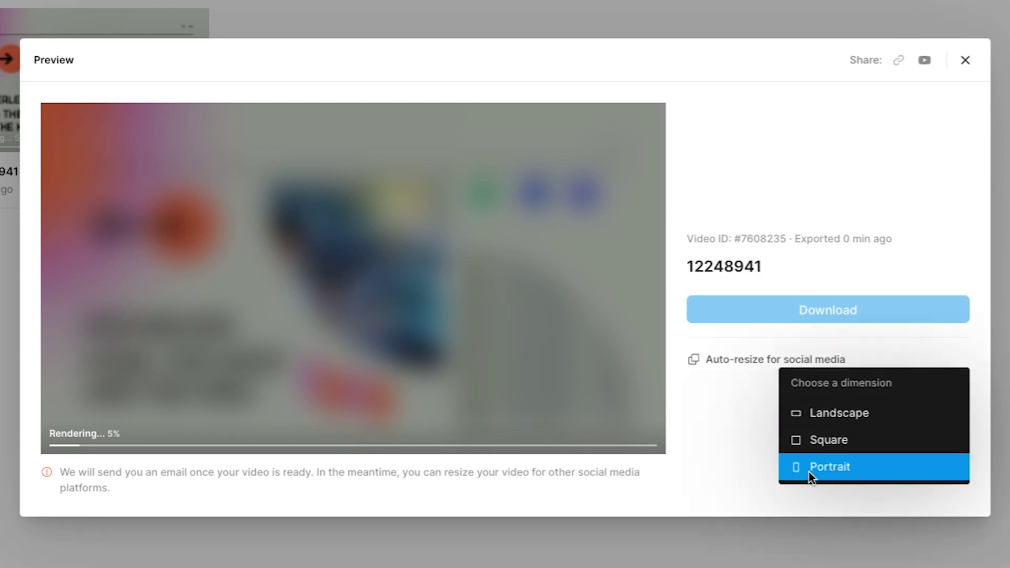
{"action": "left_click", "coordinate": [966, 61]}
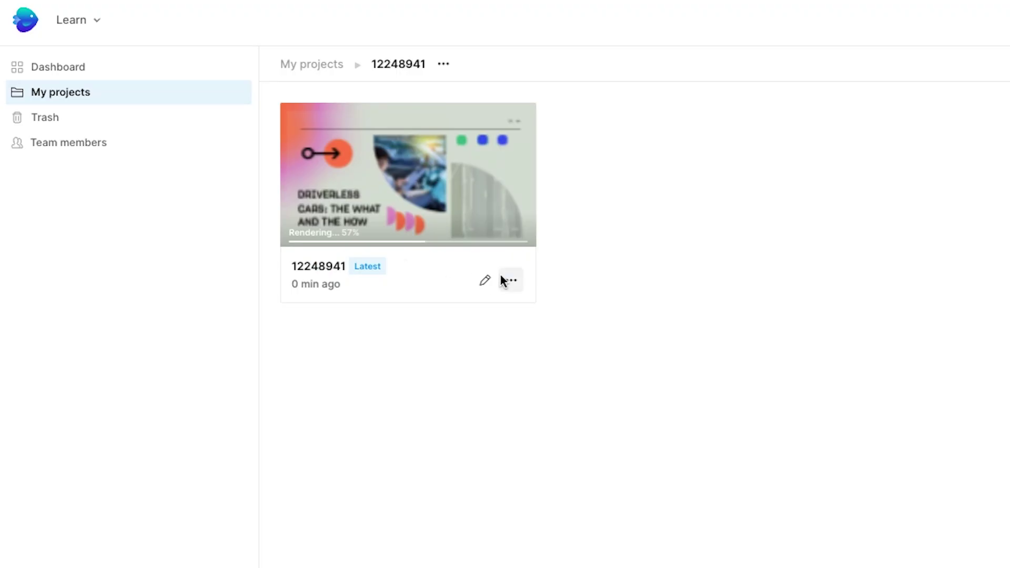
- Open the options menu on the rendering 1080p video's card
{"action": "left_click", "coordinate": [511, 280]}
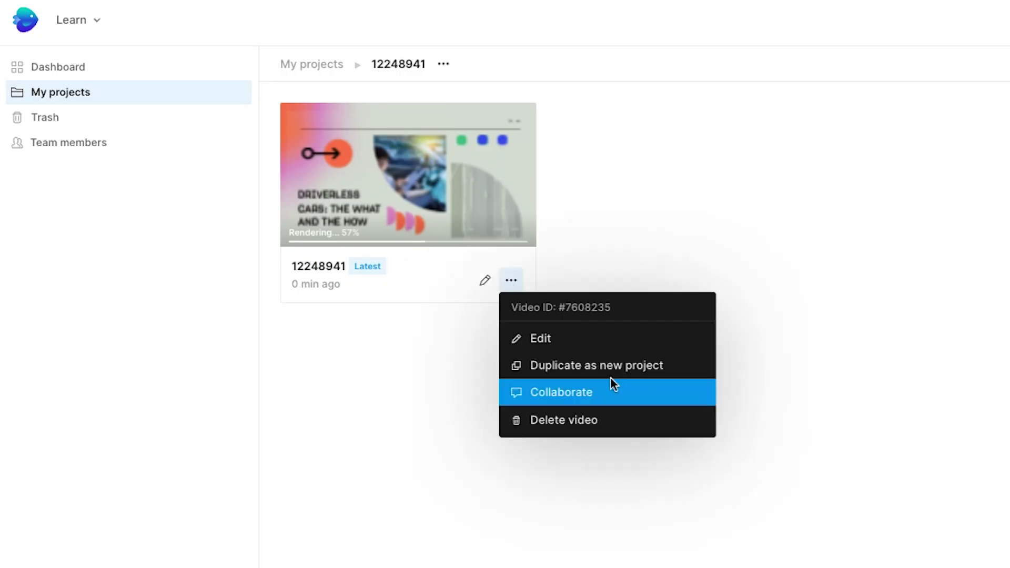